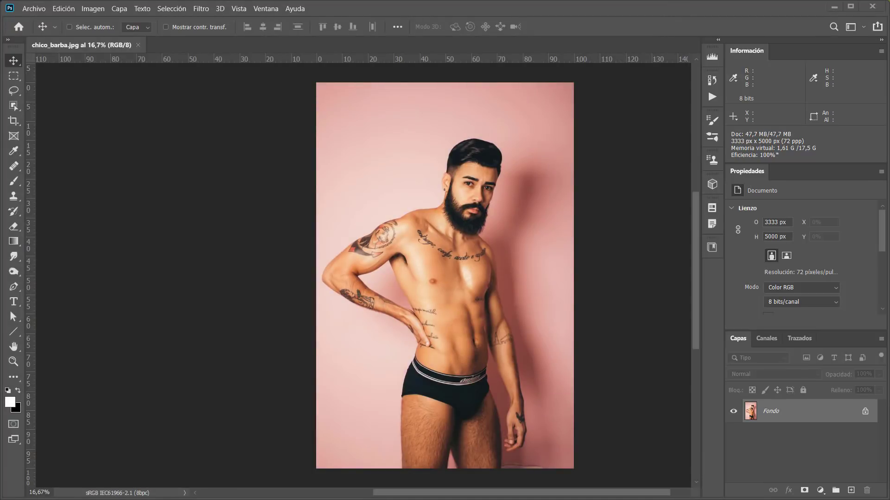
Step: Open the photo in the Liquify (Licuar) filter
left_click(199, 11)
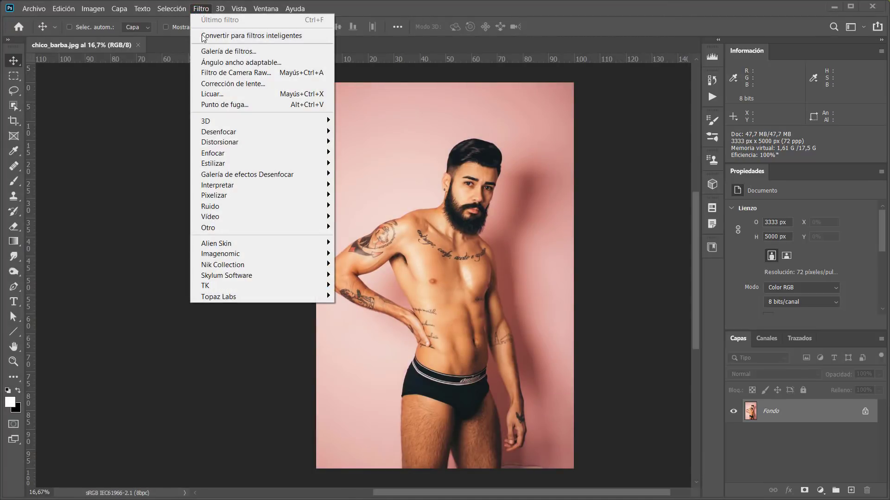
left_click(218, 96)
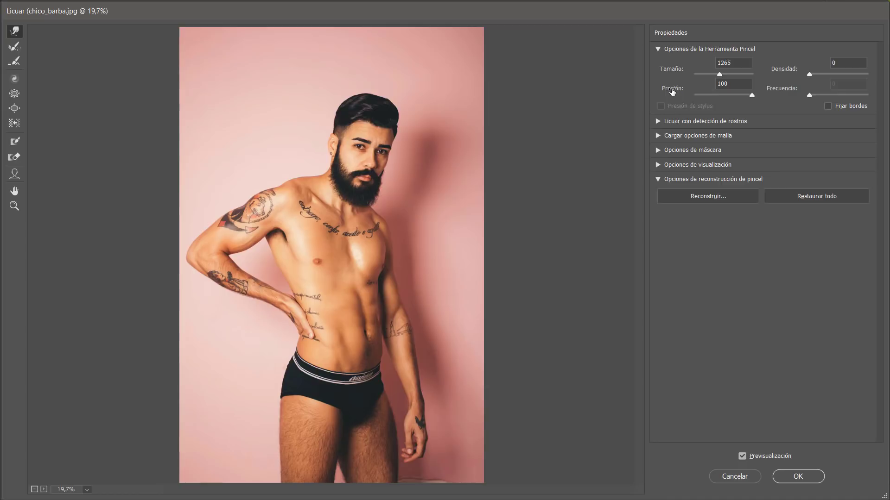
left_click(669, 88)
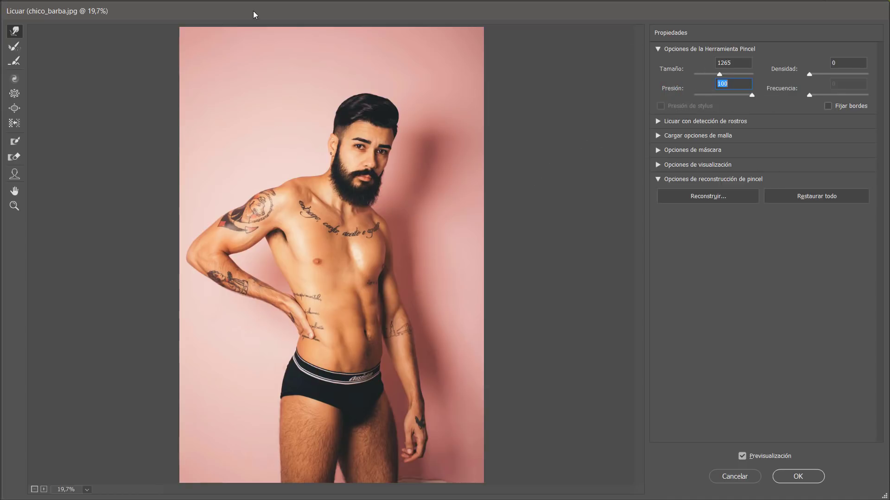
Step: Examine the man's torso up close at up to 100% zoom, and fit the whole photo back in view
left_click(13, 207)
left_click(310, 216)
left_click(310, 216)
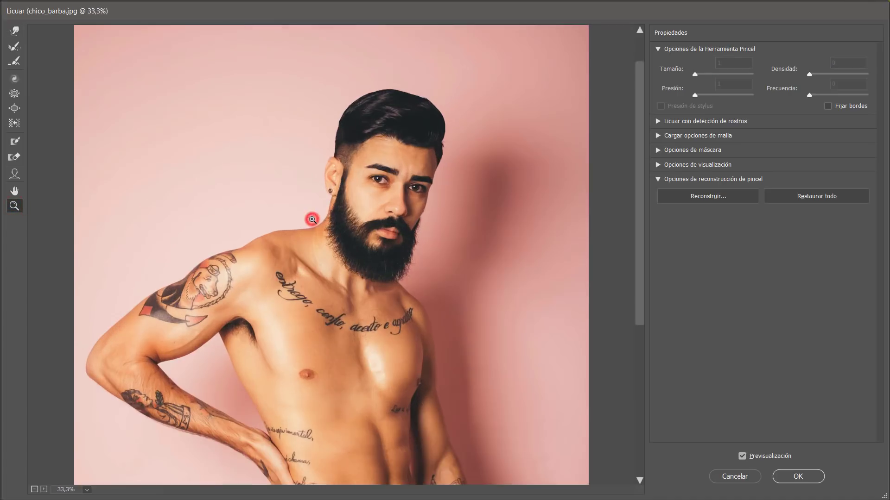
left_click(310, 216)
left_click(15, 191)
left_click_drag(367, 387, 366, 163)
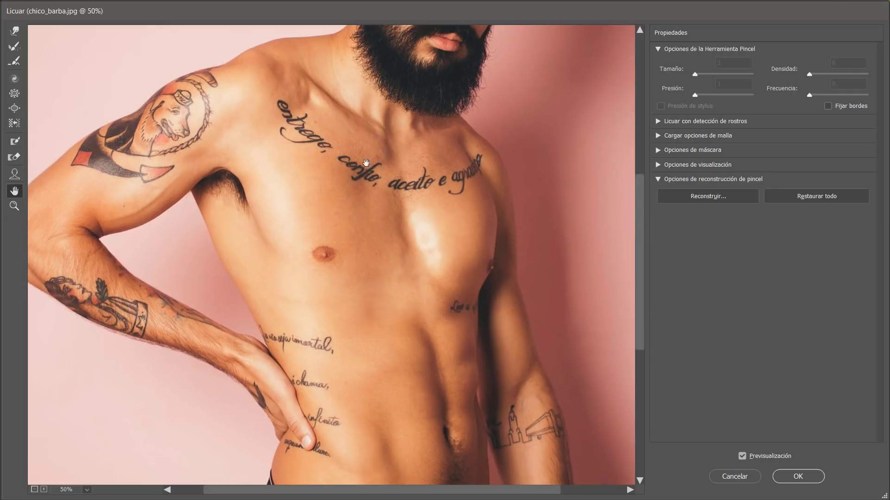
double_click(14, 207)
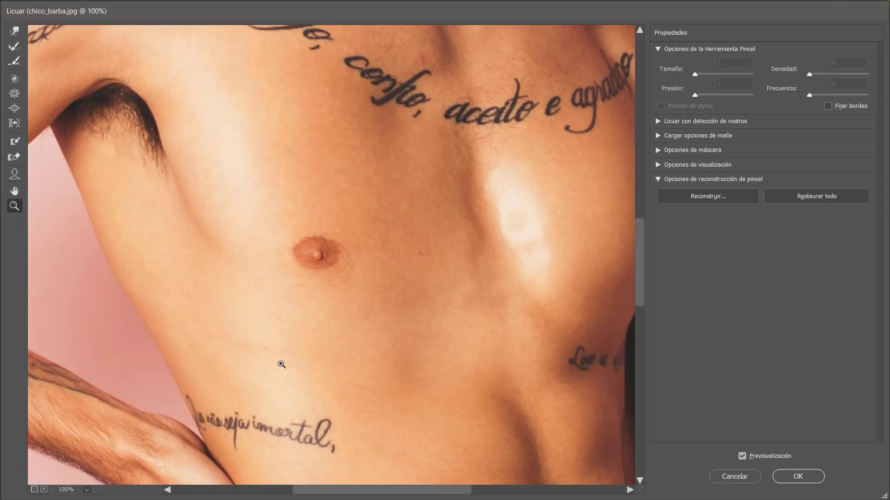
double_click(14, 192)
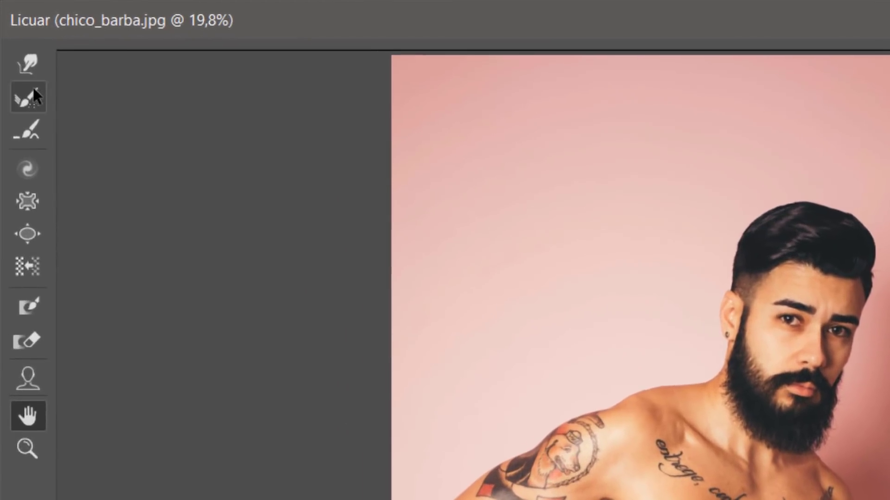
Step: Try pushing the side of the head and ear inward with a 619 px Forward Warp brush, and restore the image
left_click(30, 63)
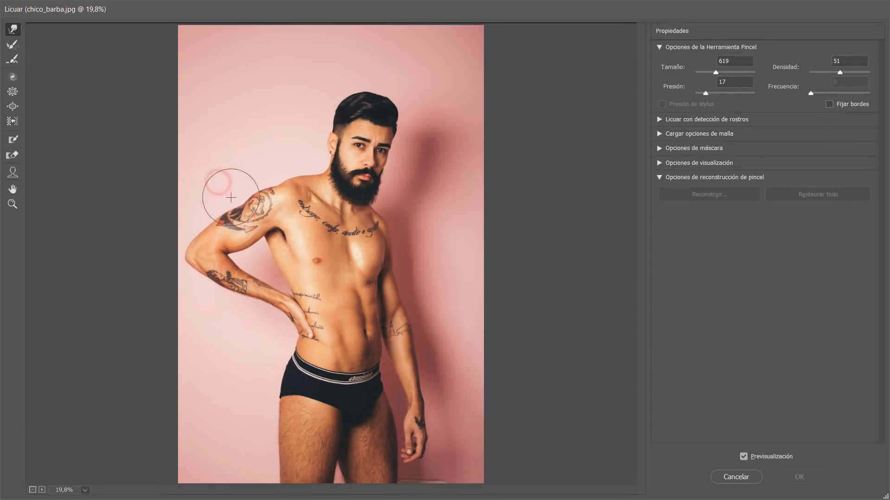
mouse_move(287, 136)
left_mouse_down()
mouse_move(329, 123)
mouse_move(373, 140)
left_mouse_up()
left_click_drag(292, 143, 358, 140)
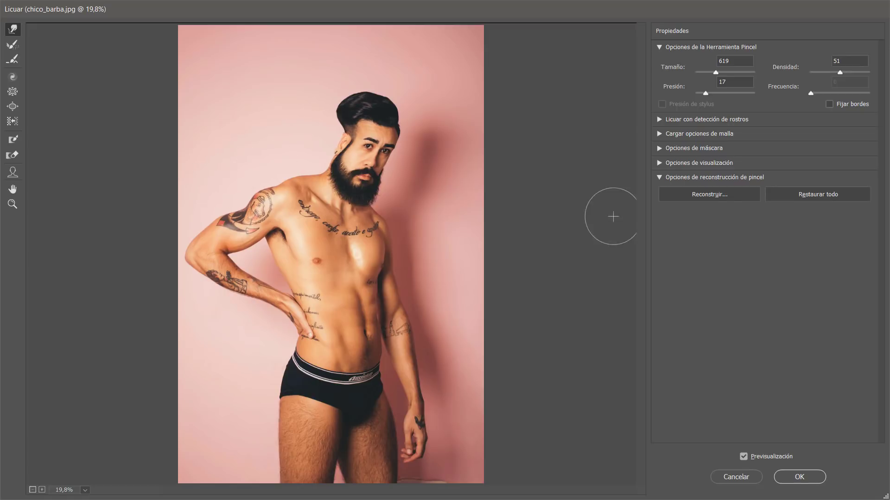
left_click(812, 194)
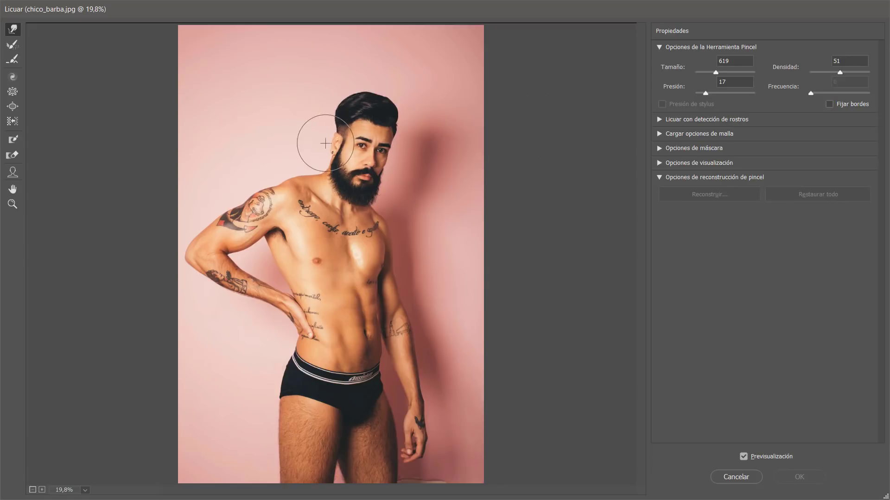
Step: Try shifting the upper body to the right with the warp brush enlarged to 4053, and restore the image
left_click(422, 110)
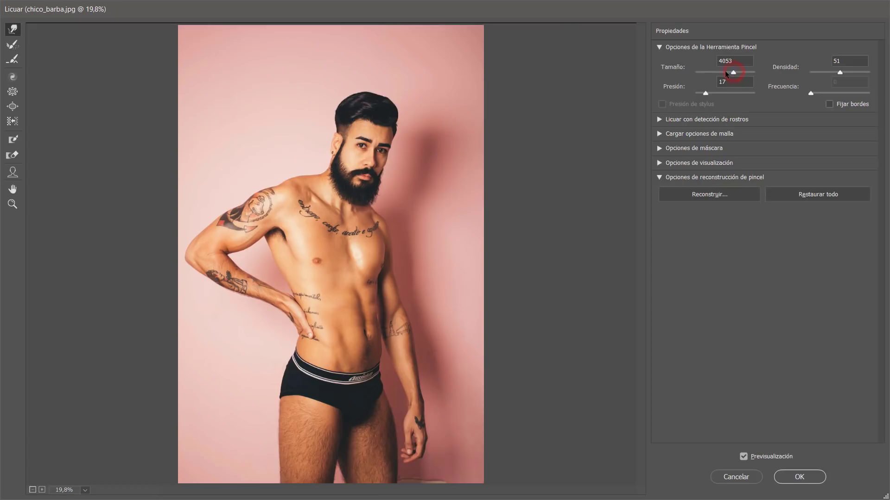
mouse_move(249, 178)
left_mouse_down()
mouse_move(362, 259)
mouse_move(433, 257)
left_mouse_up()
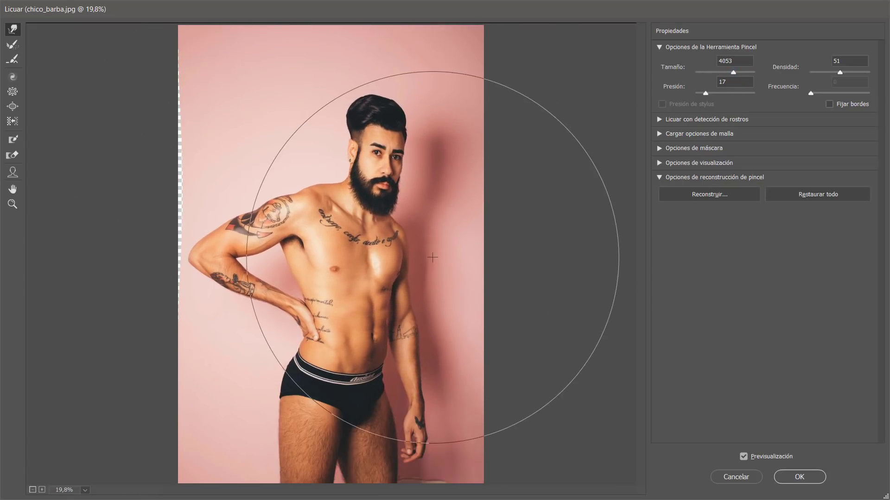
left_click(829, 194)
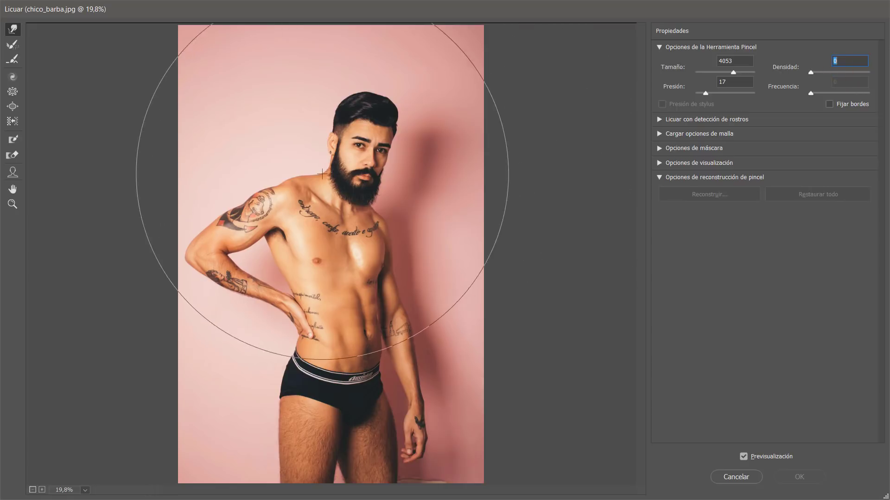
Step: Try pushing the shoulder and head downward with the brush density at 0, and restore the image
mouse_move(291, 163)
left_mouse_down()
mouse_move(302, 243)
mouse_move(356, 340)
left_mouse_up()
mouse_move(258, 157)
left_mouse_down()
mouse_move(312, 235)
mouse_move(270, 184)
mouse_move(312, 233)
mouse_move(270, 177)
mouse_move(312, 270)
mouse_move(260, 163)
mouse_move(317, 269)
mouse_move(268, 175)
mouse_move(302, 245)
left_mouse_up()
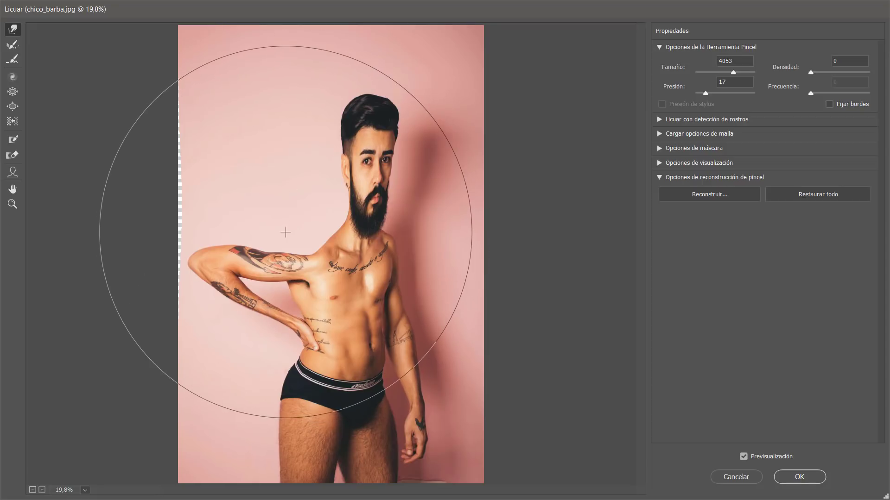
left_click(817, 196)
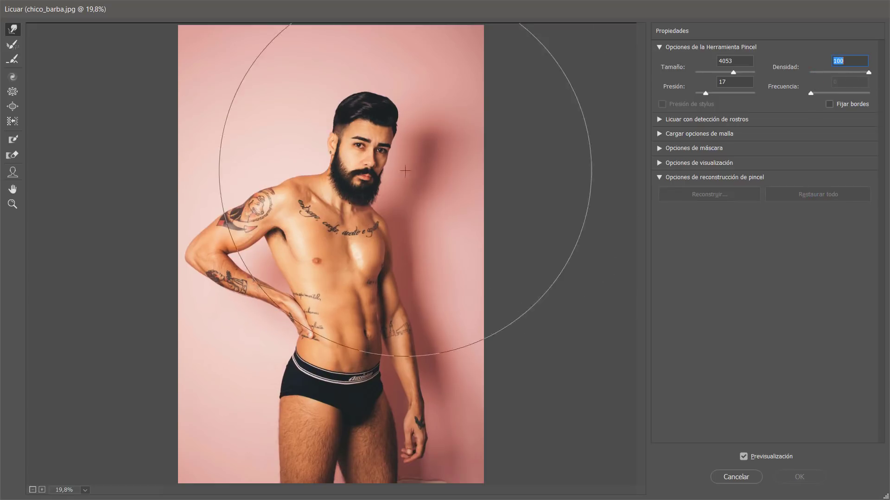
Step: Try pulling the upper body down and to the right with the brush density at 100, and restore the image
left_click_drag(259, 147, 282, 180)
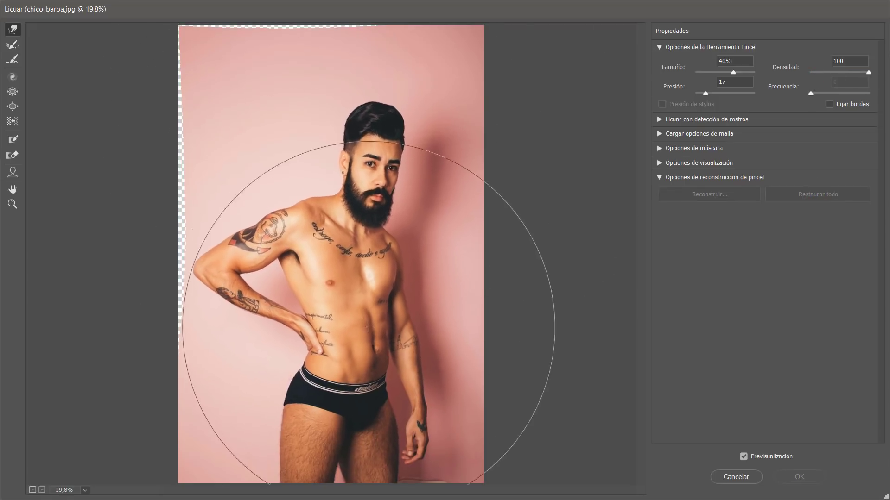
left_click_drag(238, 135, 325, 241)
left_click_drag(252, 141, 327, 264)
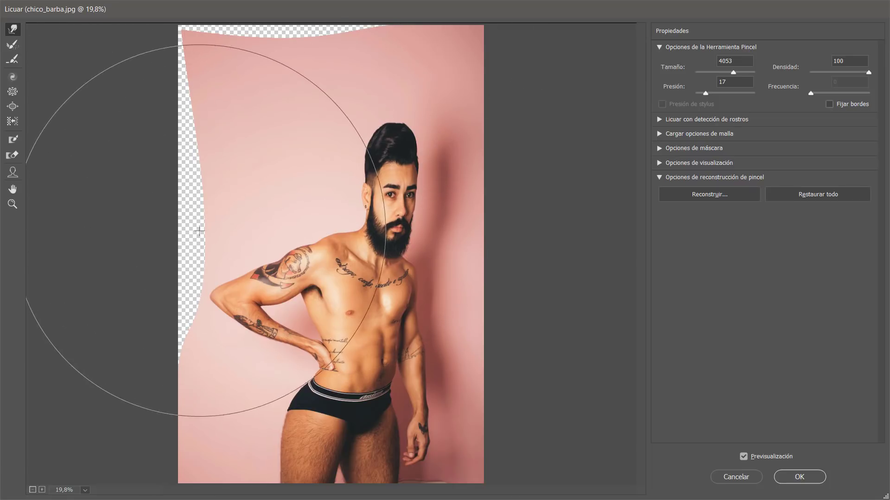
left_click(787, 197)
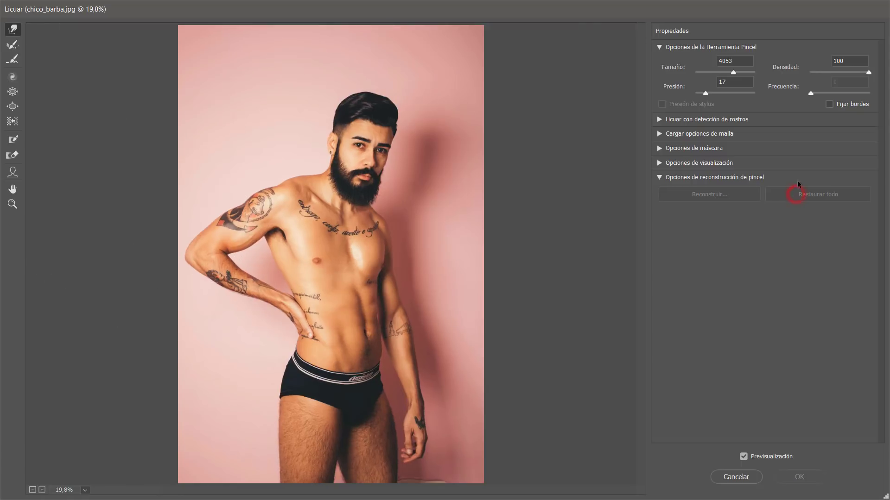
Step: Enable edge pinning (Fijar bordes), test it with a downward warp of the upper body, and restore the image
left_click(829, 104)
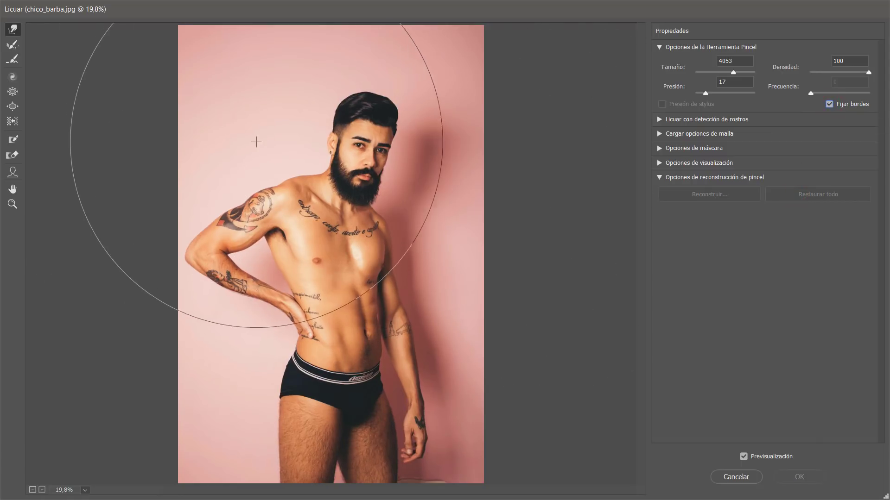
mouse_move(250, 144)
left_mouse_down()
mouse_move(327, 268)
mouse_move(256, 161)
mouse_move(305, 229)
left_mouse_up()
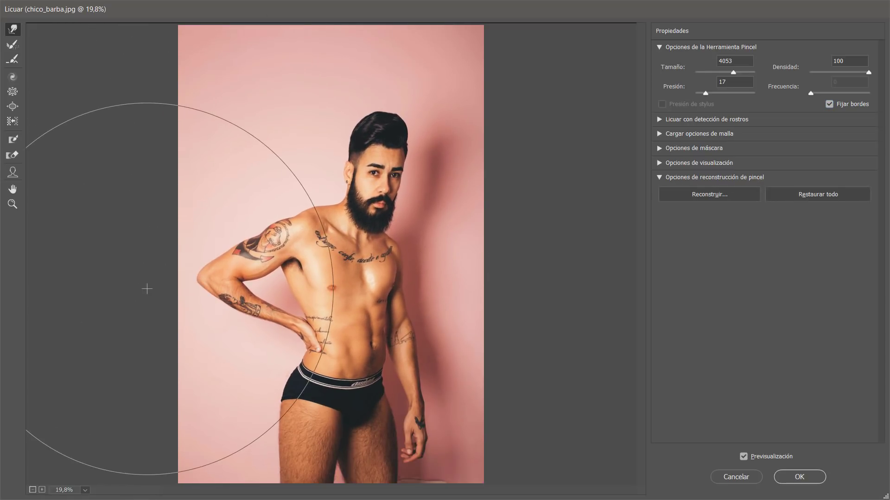
left_click(830, 104)
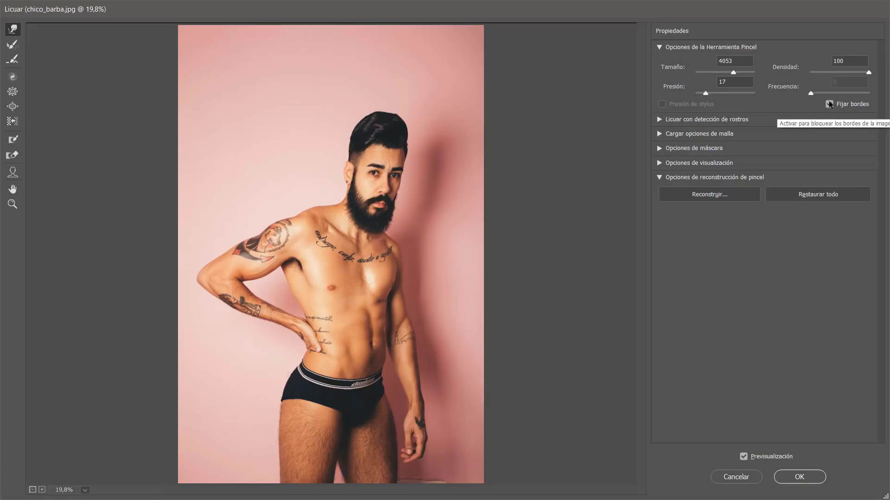
left_click(829, 104)
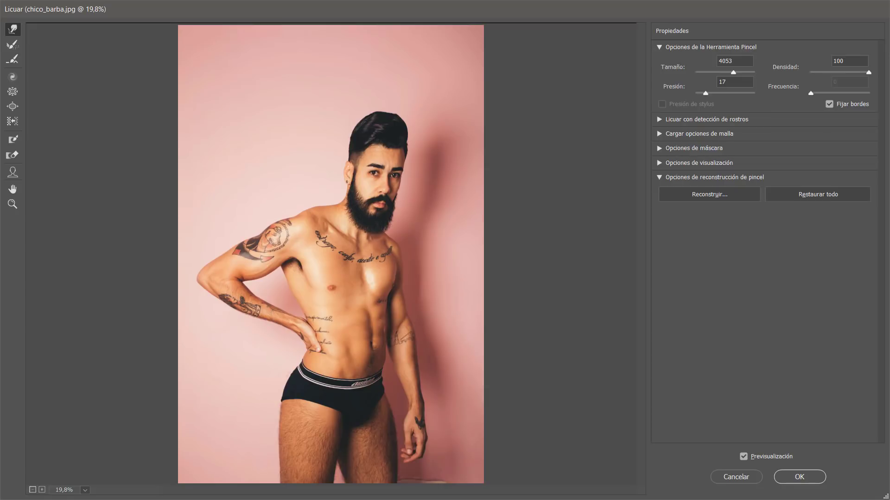
left_click(805, 195)
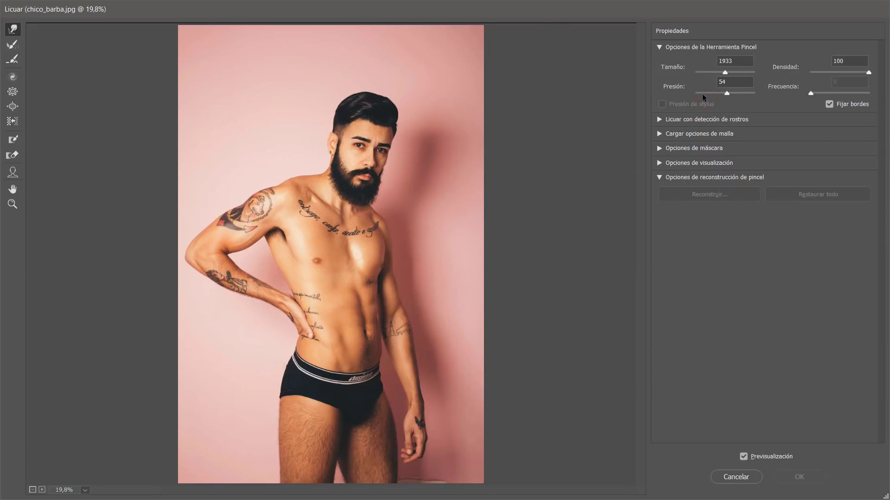
Step: Try pushing the shoulder with a 1933 brush at pressure 13 and at pressure 100, restoring the image after each test
left_click(268, 151)
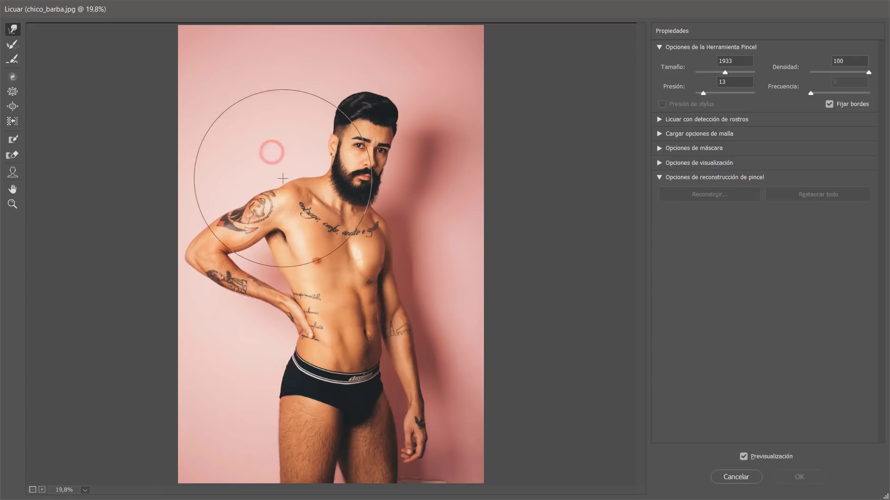
left_click_drag(258, 174, 281, 169)
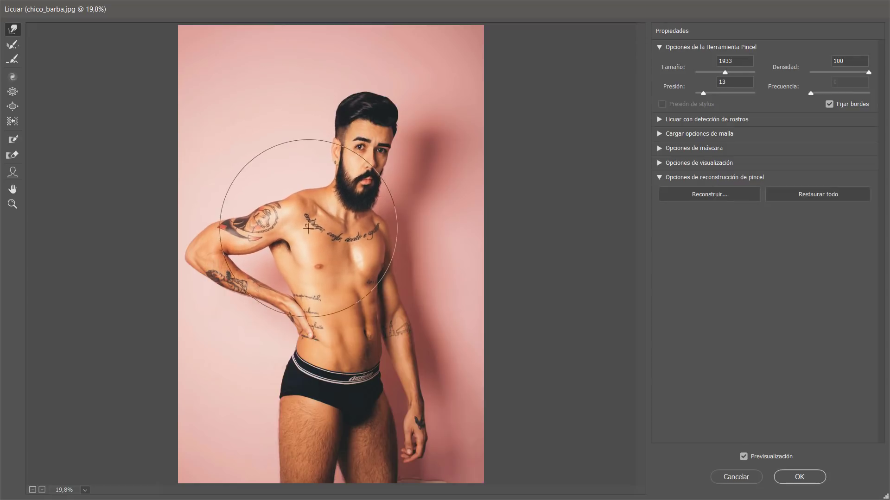
left_click(807, 195)
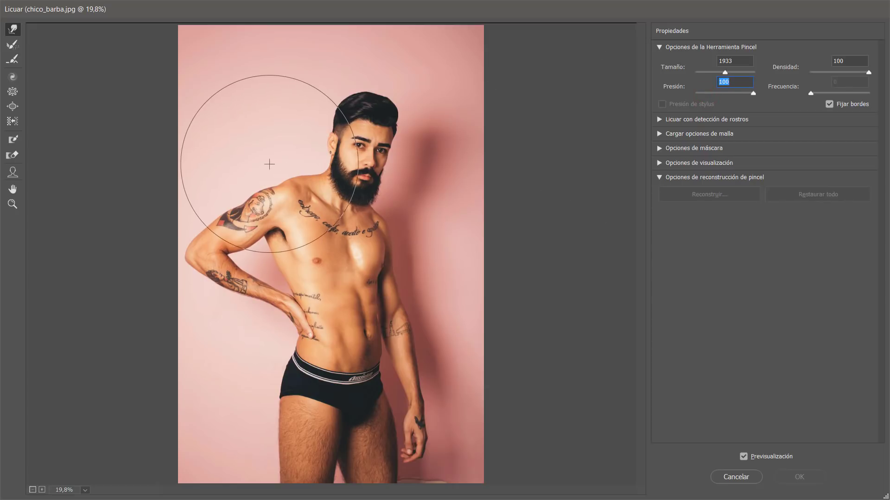
mouse_move(259, 154)
left_mouse_down()
mouse_move(296, 229)
mouse_move(288, 232)
left_mouse_up()
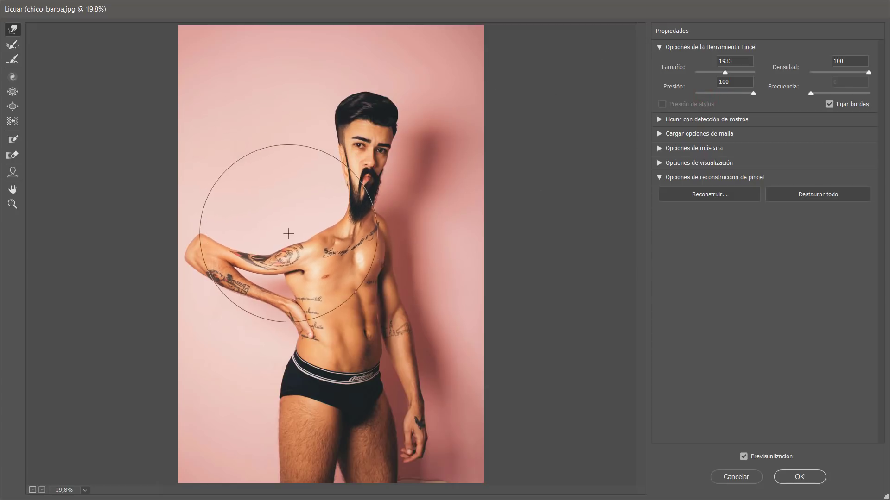
left_click(801, 195)
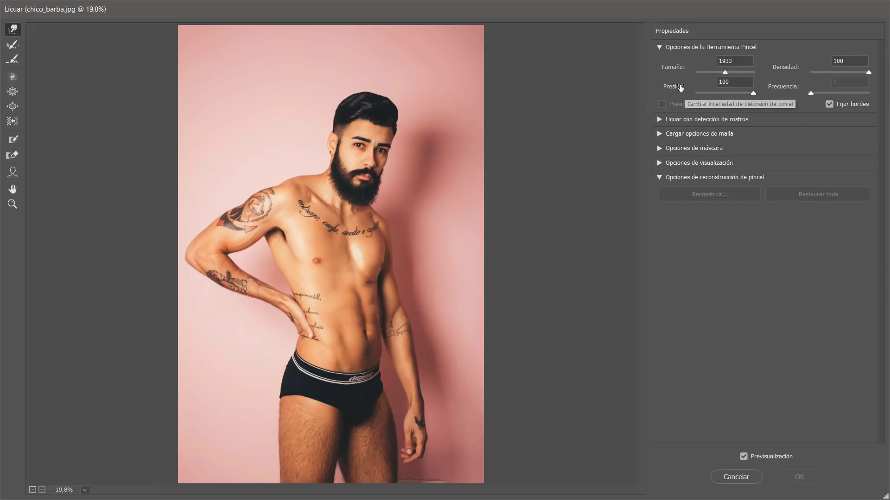
Step: Try warping the shoulder at brush pressure 72 and at 20, and revert all these strokes
left_click(709, 93)
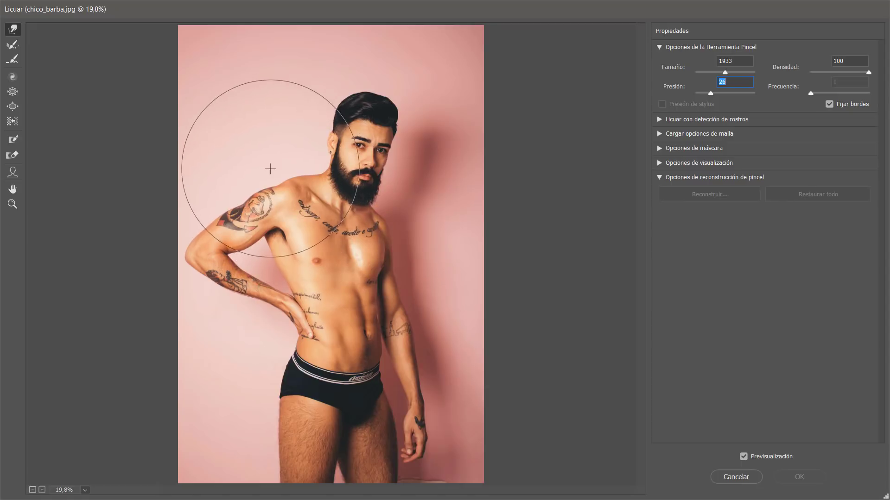
left_click(737, 94)
left_click_drag(266, 163, 278, 181)
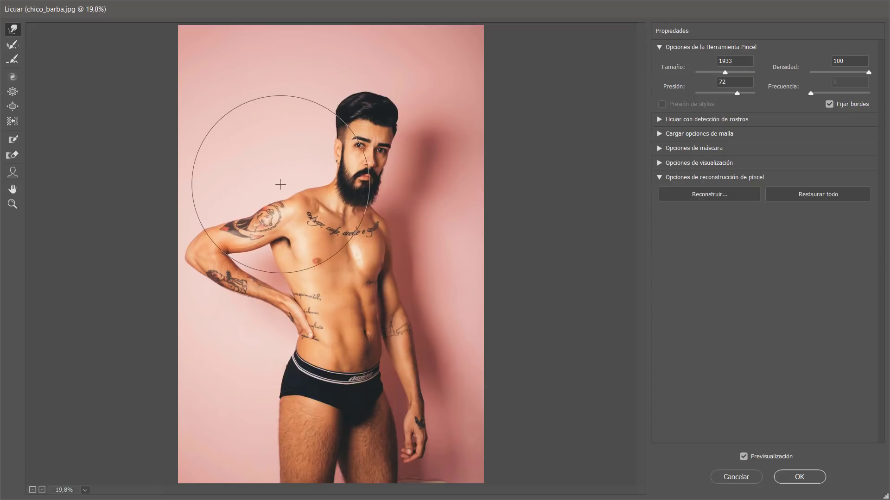
key("ctrl+alt+z")
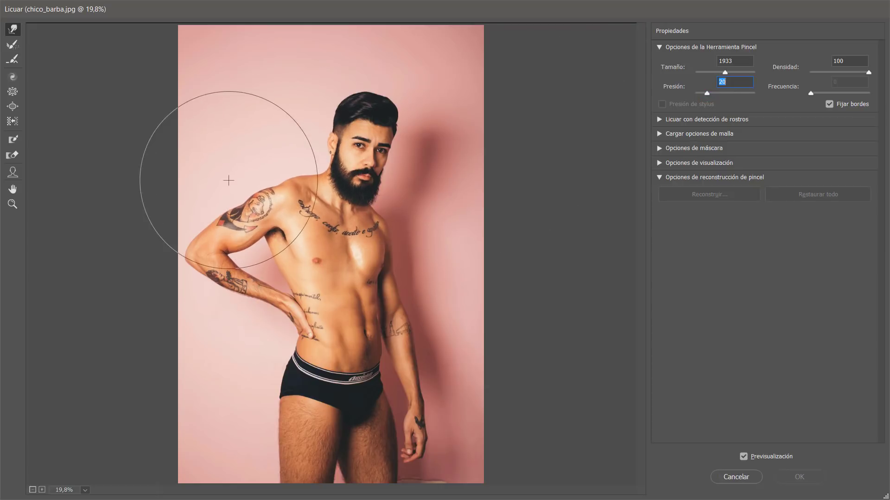
mouse_move(282, 165)
left_mouse_down()
mouse_move(291, 189)
mouse_move(242, 179)
left_mouse_up()
key("ctrl+alt+z")
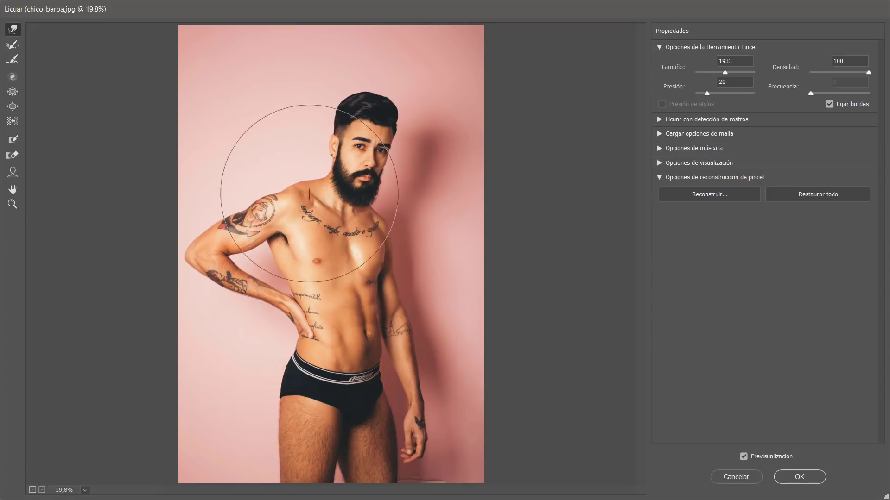
left_click(818, 194)
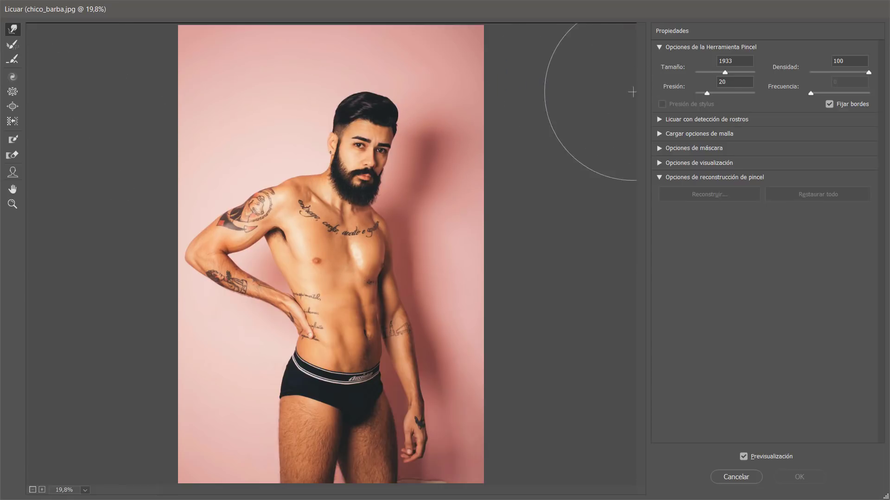
Step: Adjust the Forward Warp brush interactively on the canvas, ending with pressure 54 and size 385
left_click(373, 199)
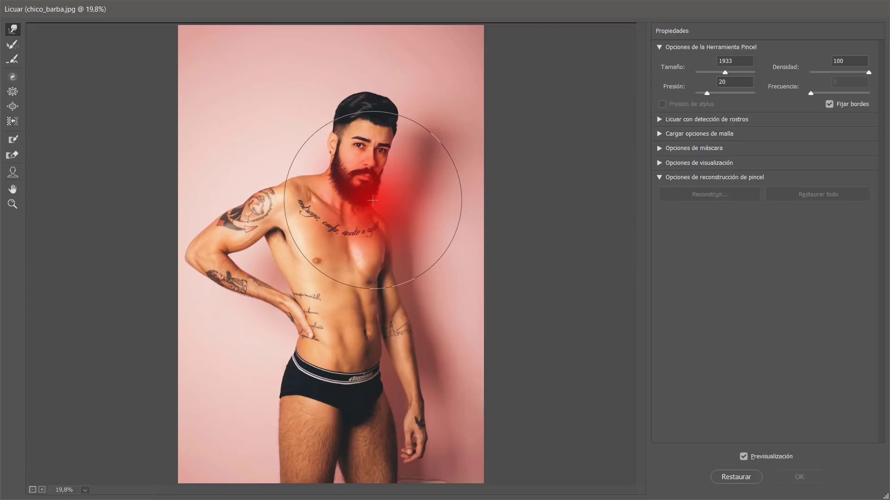
key("bracketleft")
mouse_move(332, 213)
left_mouse_down()
mouse_move(426, 213)
mouse_move(393, 217)
mouse_move(415, 226)
mouse_move(365, 227)
mouse_move(486, 231)
mouse_move(379, 242)
mouse_move(384, 173)
left_mouse_up()
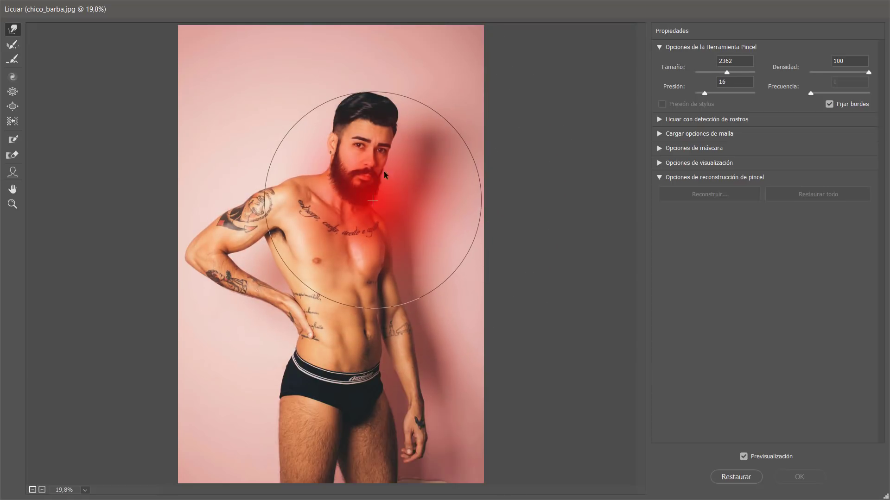
left_click_drag(366, 318, 385, 223)
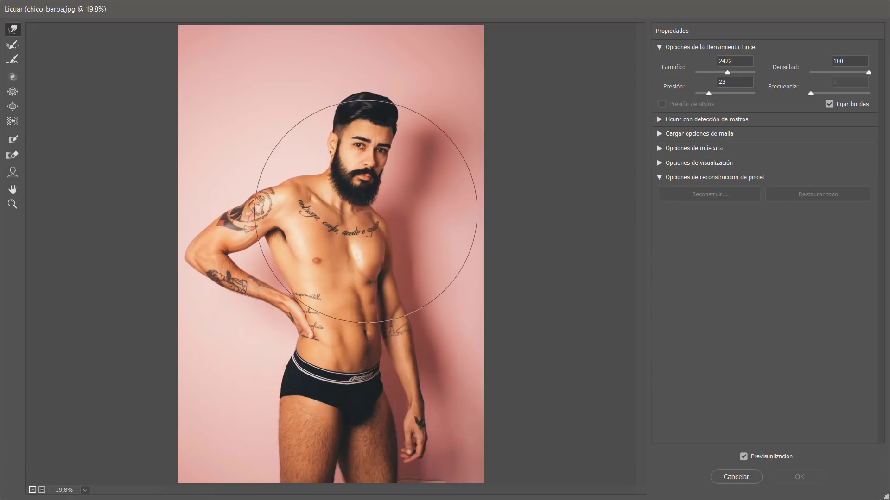
key("alt")
mouse_move(362, 207)
left_mouse_down()
mouse_move(404, 210)
mouse_move(346, 216)
mouse_move(429, 212)
mouse_move(361, 212)
mouse_move(388, 110)
left_mouse_up()
left_click_drag(376, 292, 383, 254)
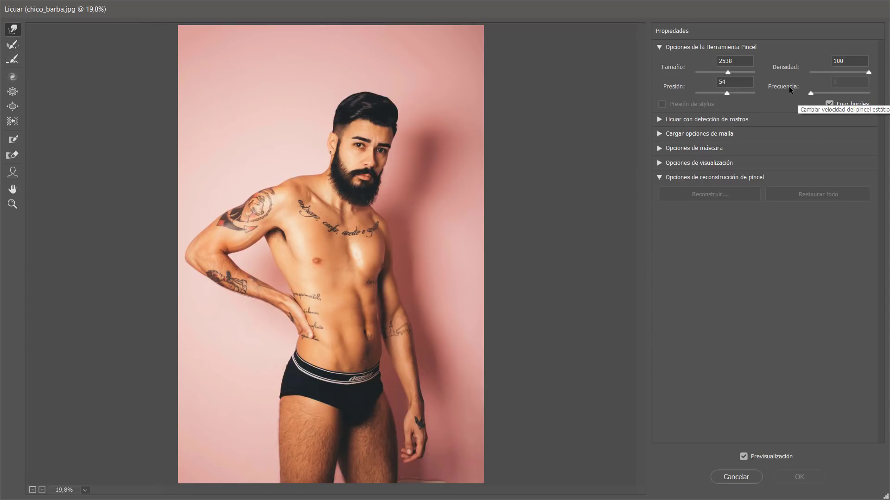
left_click_drag(395, 160, 278, 168)
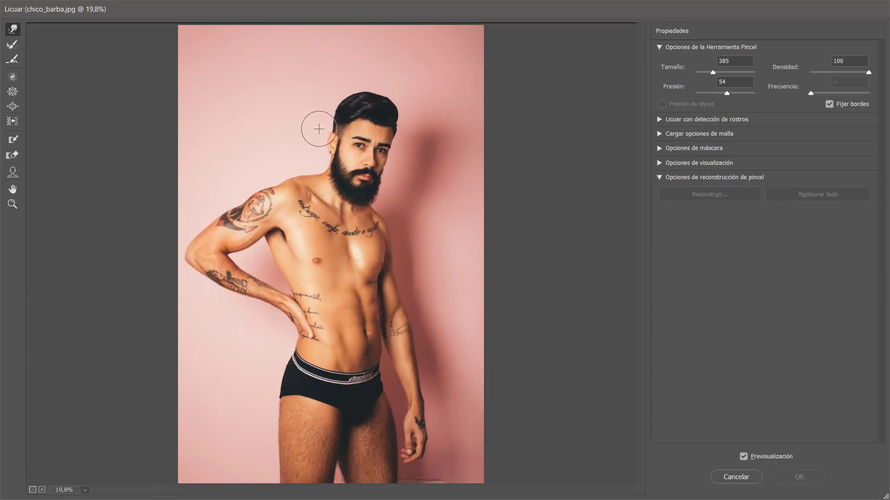
Step: Pull the man's hair outward into several spikes with the 385 Forward Warp brush
left_click_drag(374, 115, 344, 52)
left_click_drag(369, 115, 418, 48)
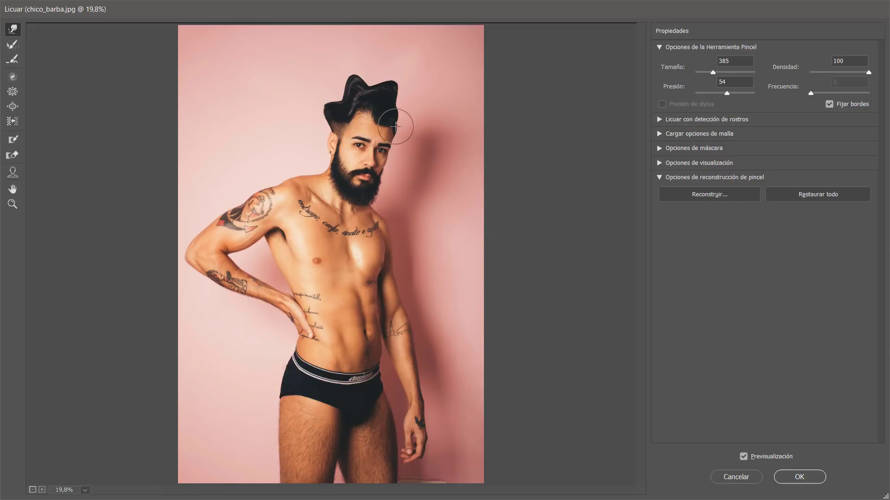
left_click_drag(394, 125, 461, 95)
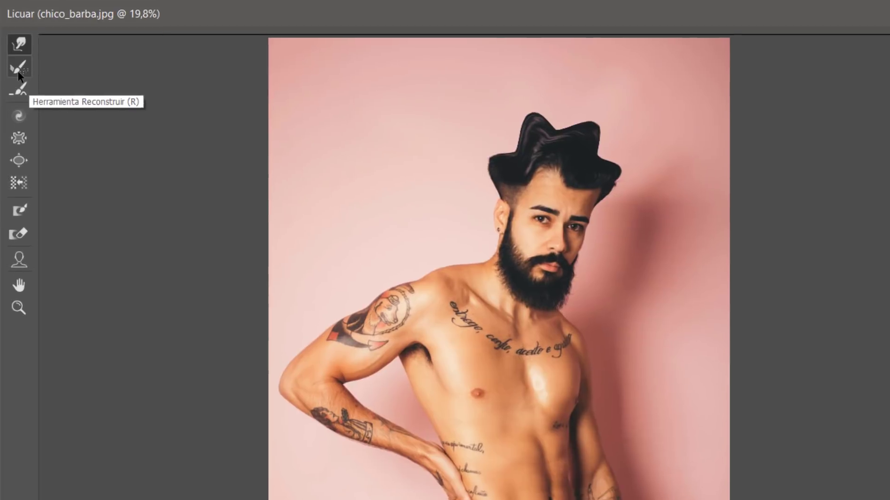
Step: Try reconstructing the spiked hair with the Reconstruct tool at size 702, pressure 48 and rate 54, and undo the reconstruction
left_click(18, 69)
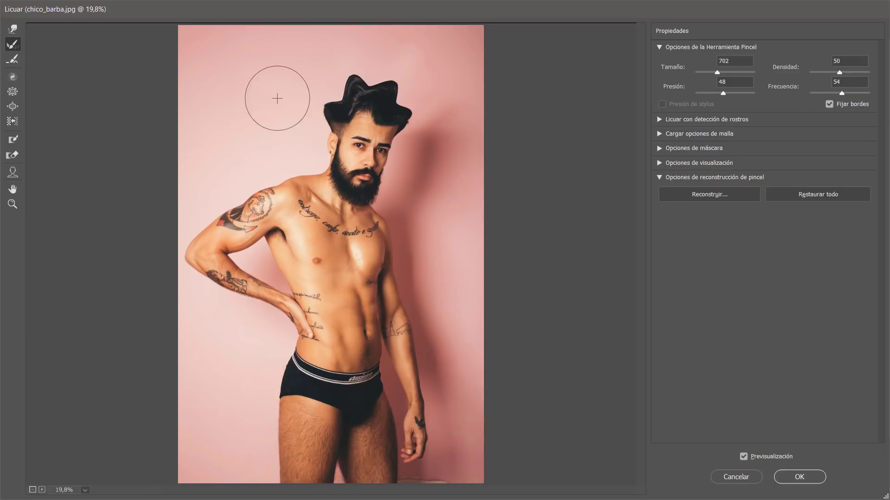
mouse_move(291, 99)
left_mouse_down()
mouse_move(307, 87)
mouse_move(291, 81)
mouse_move(329, 133)
mouse_move(318, 89)
left_mouse_up()
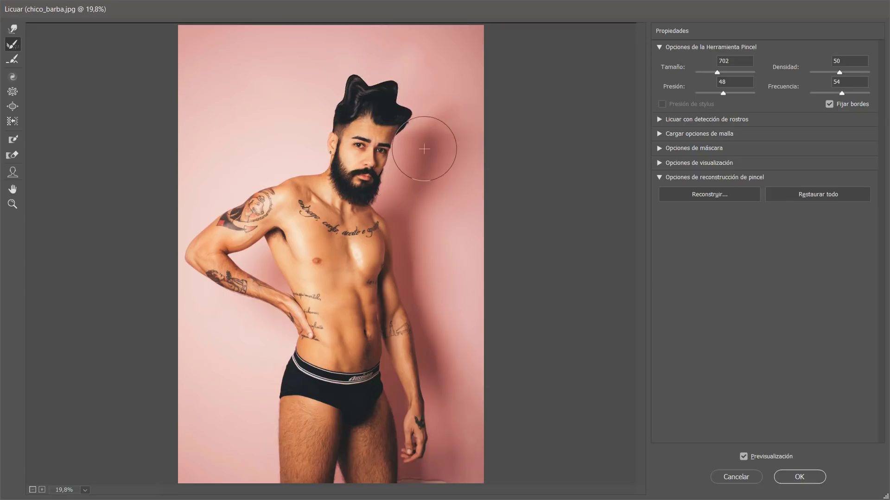
mouse_move(427, 144)
left_mouse_down()
mouse_move(315, 76)
mouse_move(327, 80)
mouse_move(288, 89)
mouse_move(334, 95)
mouse_move(281, 71)
left_mouse_up()
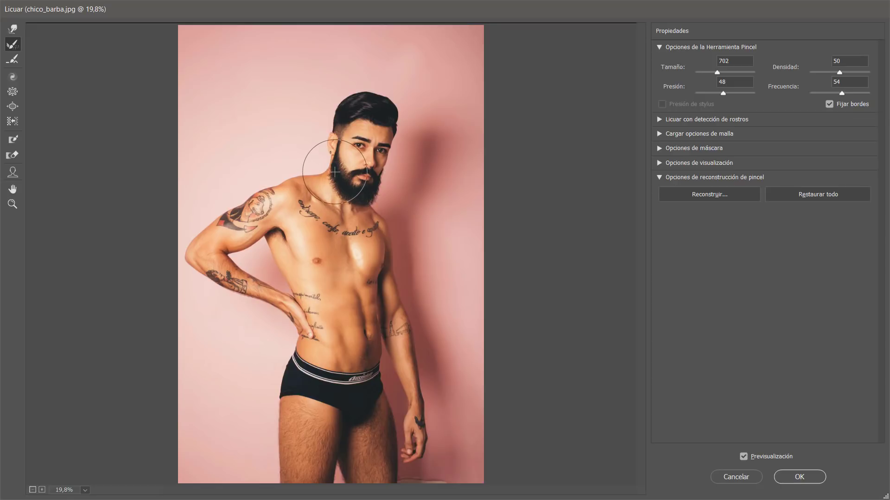
key("ctrl+alt+z")
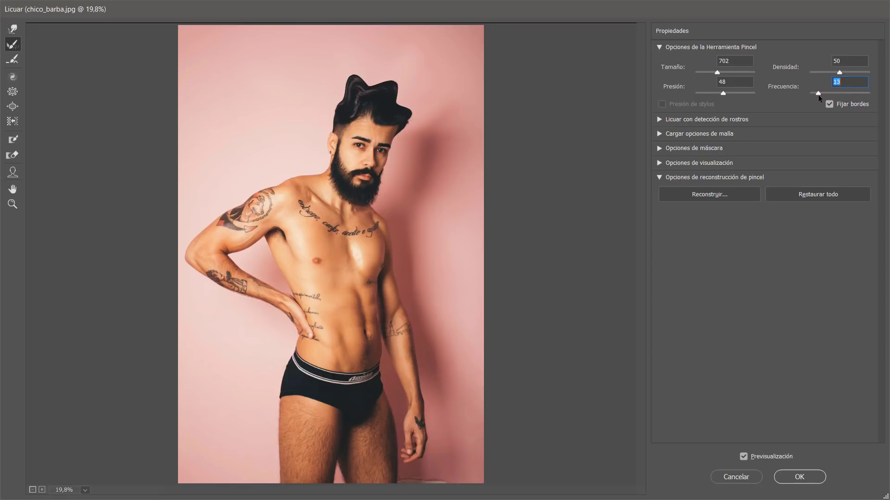
Step: Reconstruct the hair with a 1493 brush at rate 3, undo it, and reconstruct it again at rate 100
right_click(374, 92, "alt")
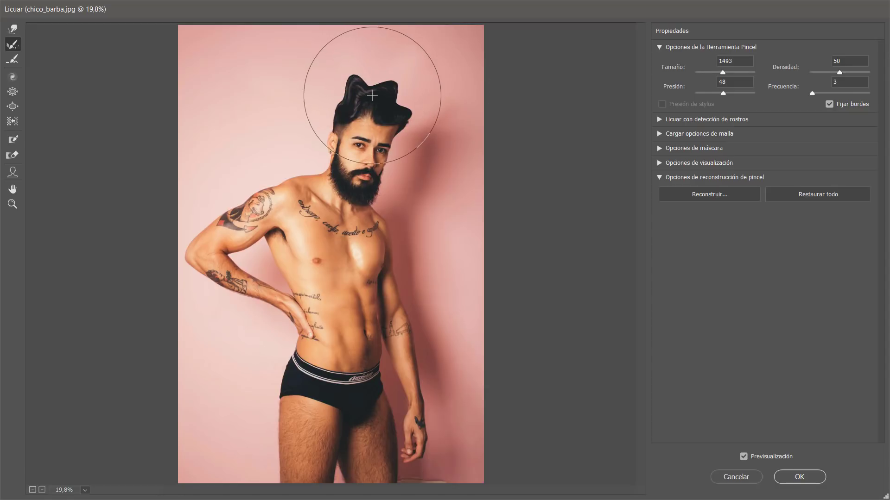
left_click_drag(373, 94, 372, 95)
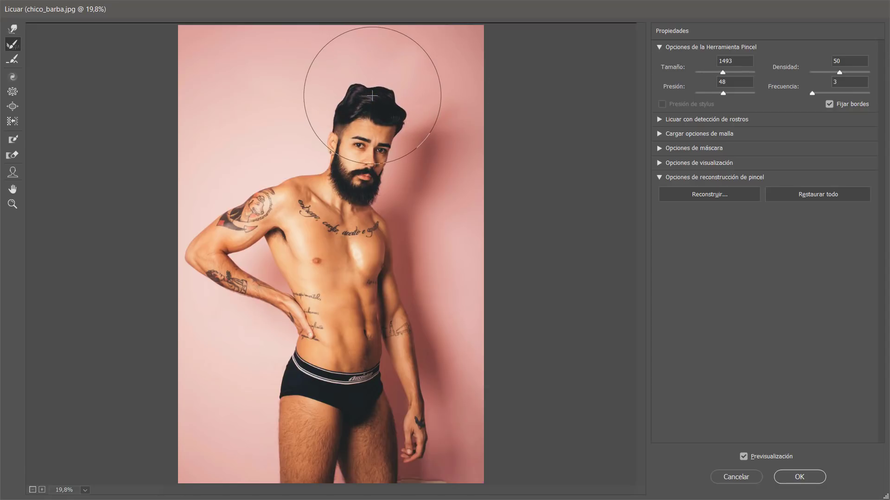
left_click_drag(372, 95, 369, 100)
key("ctrl+z")
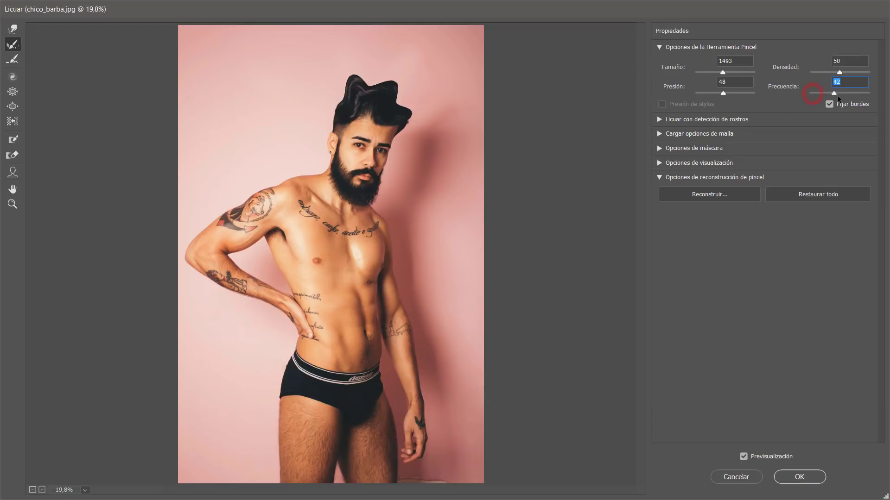
left_click(374, 98)
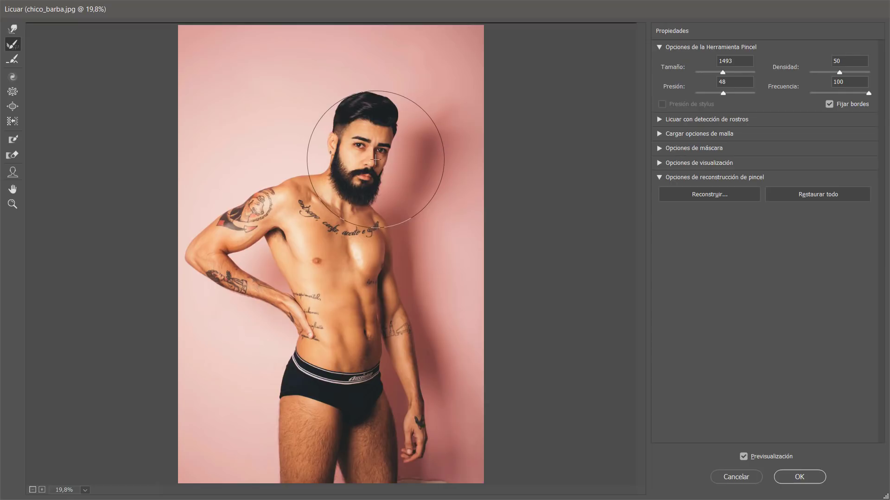
left_click_drag(375, 160, 355, 145)
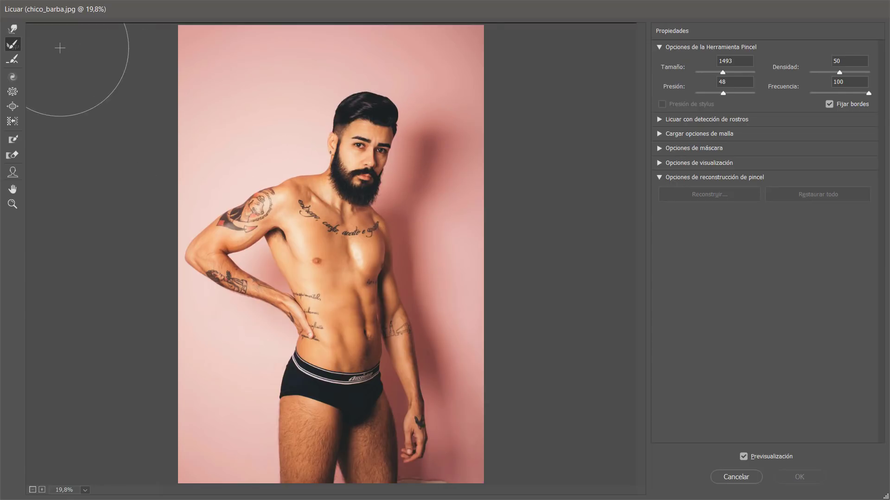
Step: Pull the hair into spikes and distort the elbow and forearm with a 365 Forward Warp brush, and undo the pull on the face
left_click(12, 30)
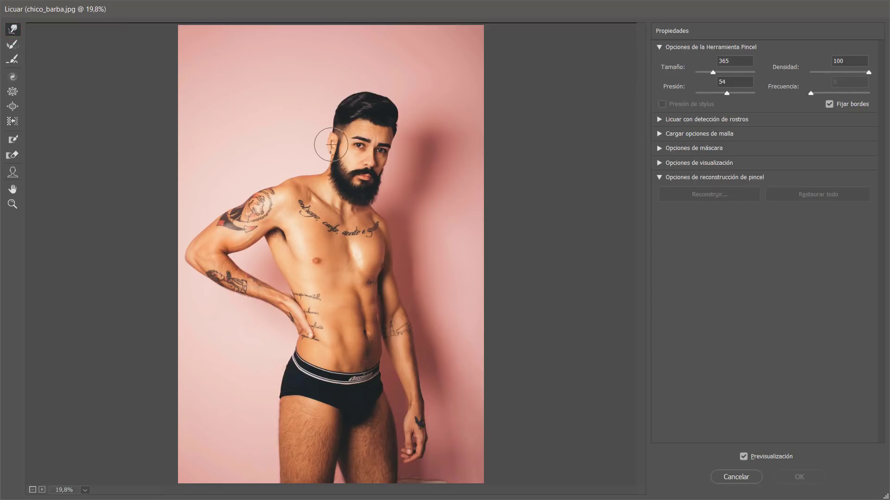
left_click_drag(356, 113, 352, 60)
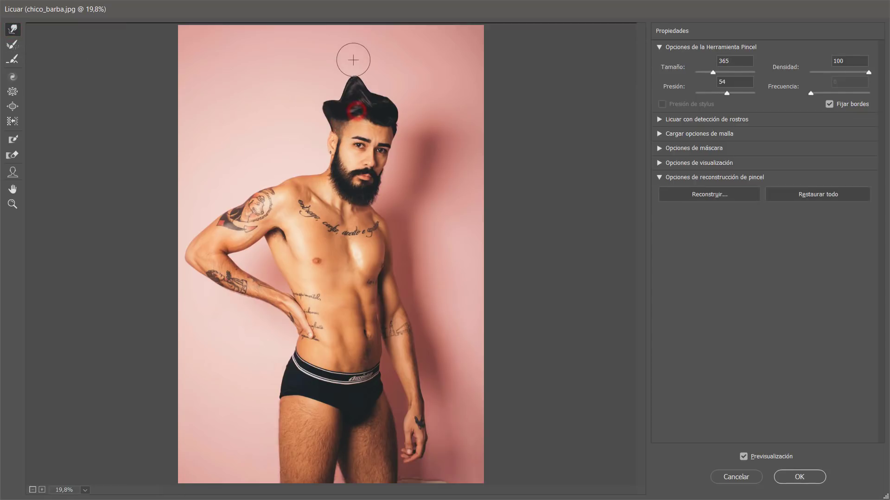
left_click_drag(368, 119, 391, 53)
left_click_drag(385, 120, 414, 91)
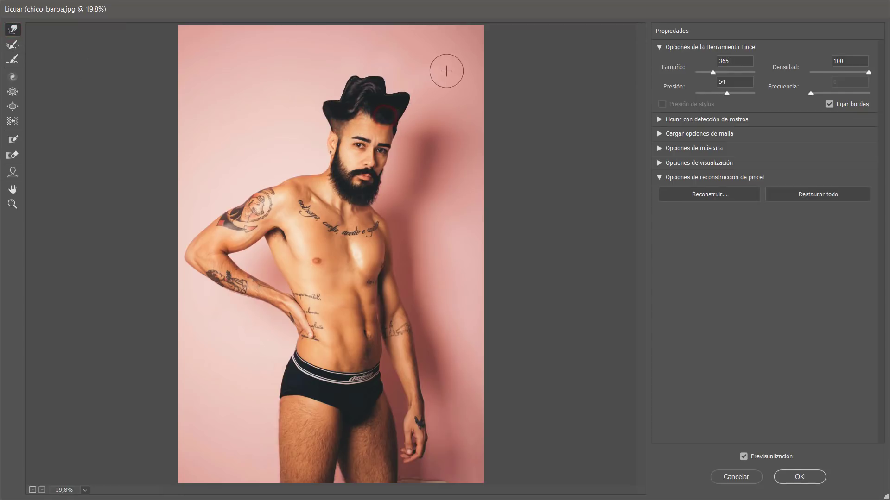
left_click_drag(392, 122, 443, 131)
left_click_drag(392, 161, 435, 157)
mouse_move(327, 346)
left_mouse_down()
mouse_move(269, 304)
mouse_move(220, 320)
mouse_move(201, 270)
mouse_move(177, 288)
left_mouse_up()
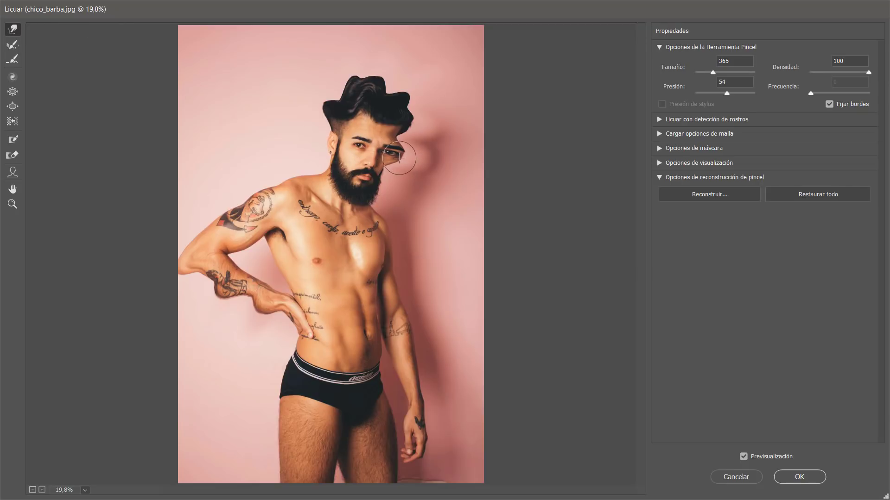
key("ctrl+z")
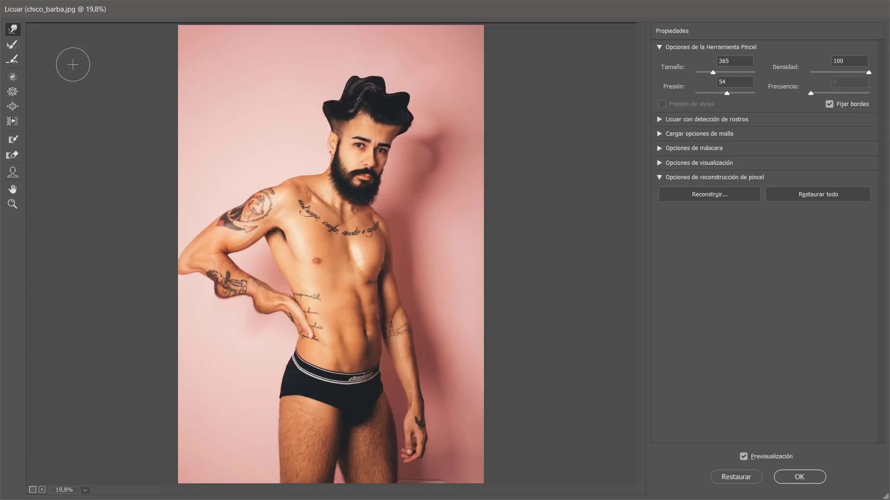
Step: Warp the tattooed upper arm, reconstruct it and the forearm through Forward Warp's temporary reconstruct mode, and restore the whole image
left_click(12, 44)
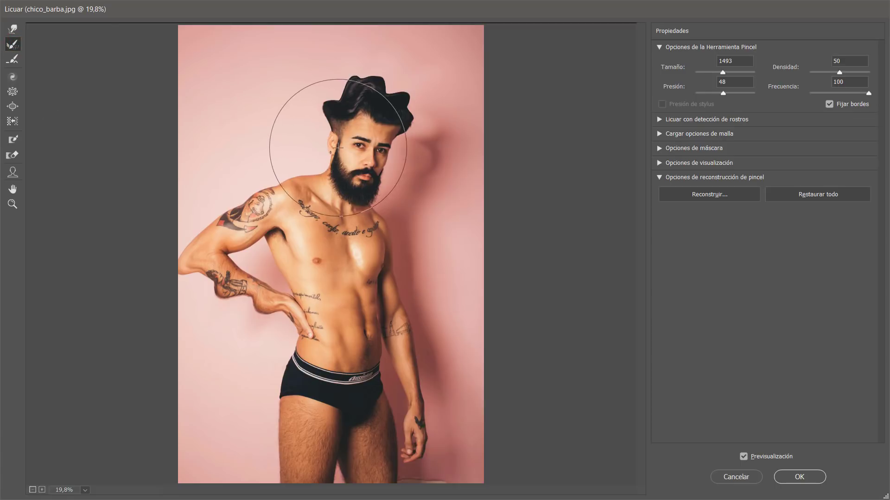
left_click(12, 29)
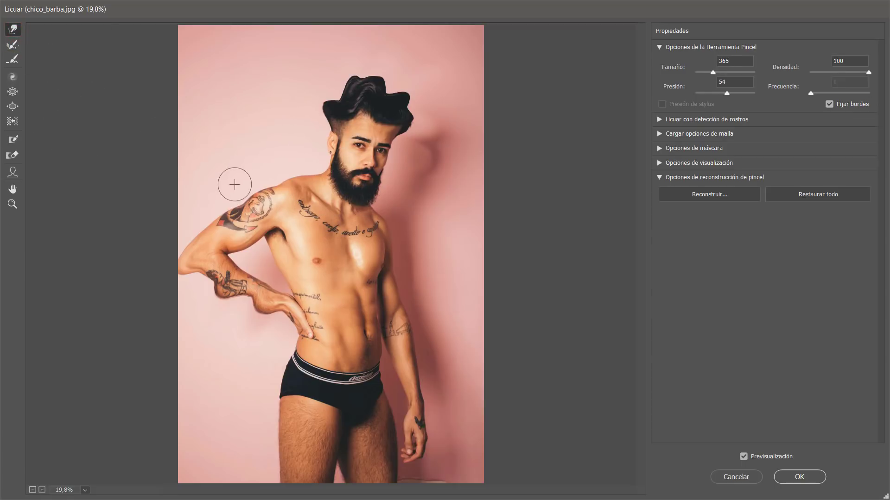
mouse_move(235, 181)
left_mouse_down()
mouse_move(285, 214)
mouse_move(262, 156)
mouse_move(242, 221)
mouse_move(216, 179)
mouse_move(217, 225)
mouse_move(176, 180)
mouse_move(237, 228)
left_mouse_up()
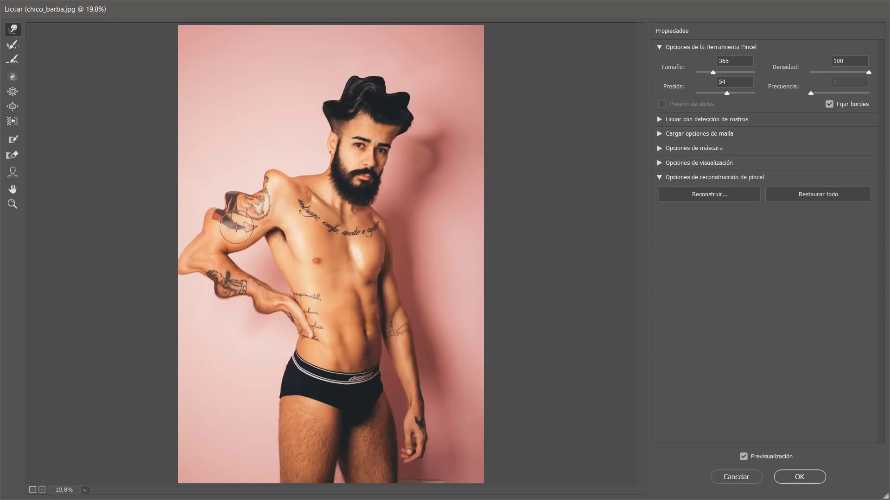
left_click_drag(232, 175, 285, 230)
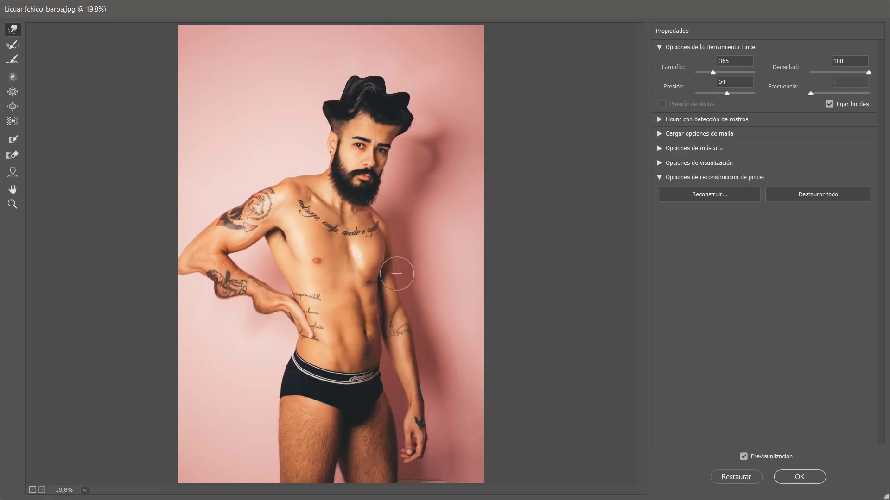
left_click_drag(159, 259, 264, 297)
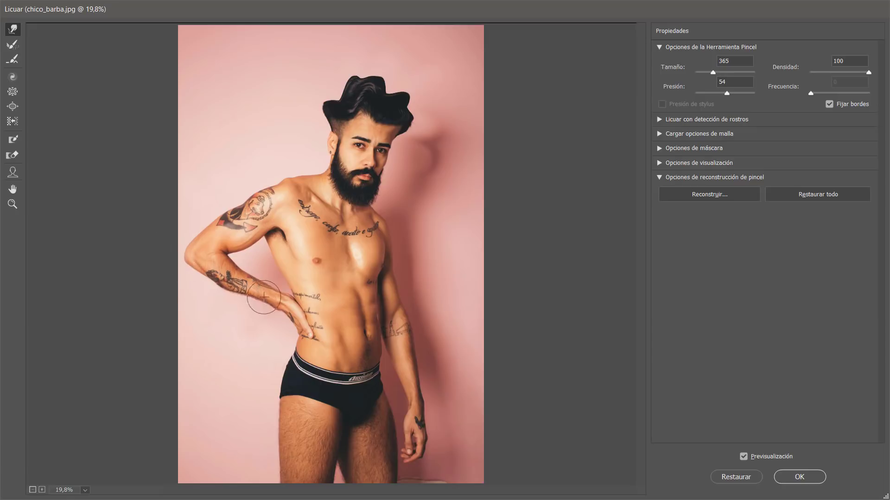
left_click(802, 197)
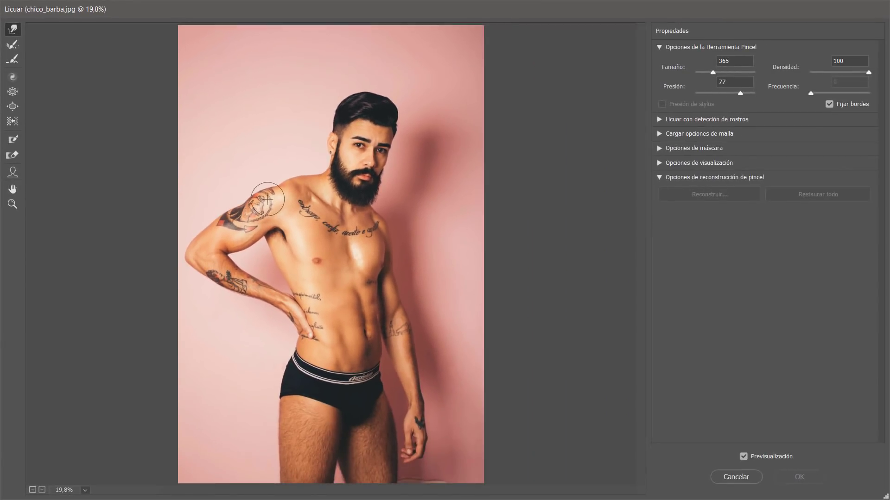
Step: Distort the tattooed upper arm with Forward Warp at pressure 77 and even it out with the Smooth tool at size 542
mouse_move(267, 199)
left_mouse_down()
mouse_move(252, 177)
mouse_move(233, 214)
mouse_move(220, 189)
mouse_move(213, 229)
mouse_move(192, 211)
left_mouse_up()
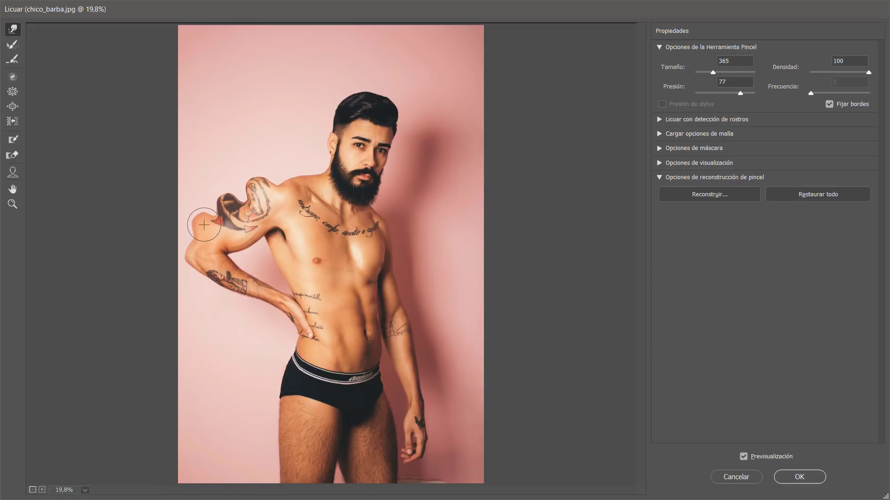
left_click_drag(203, 225, 198, 221)
left_click(13, 60)
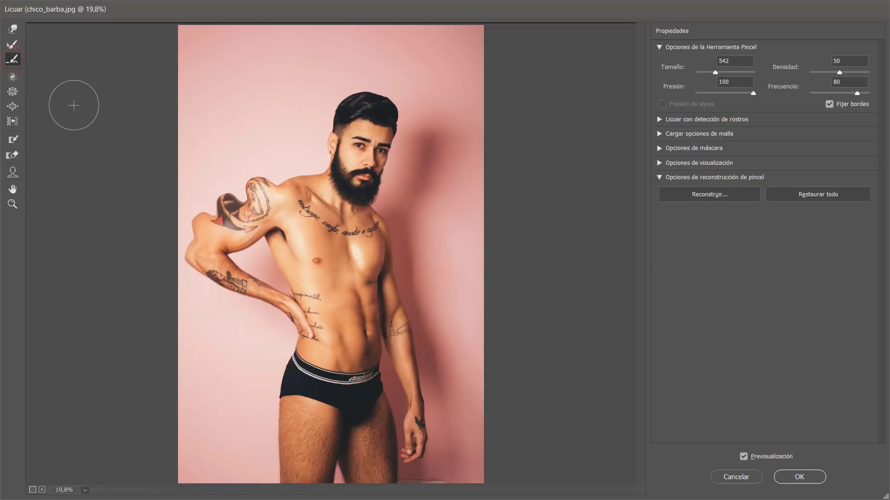
mouse_move(191, 227)
left_mouse_down()
mouse_move(220, 196)
mouse_move(280, 169)
mouse_move(218, 204)
mouse_move(189, 238)
mouse_move(284, 170)
mouse_move(187, 232)
mouse_move(264, 178)
mouse_move(199, 241)
mouse_move(260, 176)
mouse_move(261, 161)
mouse_move(234, 145)
mouse_move(181, 191)
mouse_move(183, 265)
mouse_move(303, 236)
mouse_move(209, 192)
left_mouse_up()
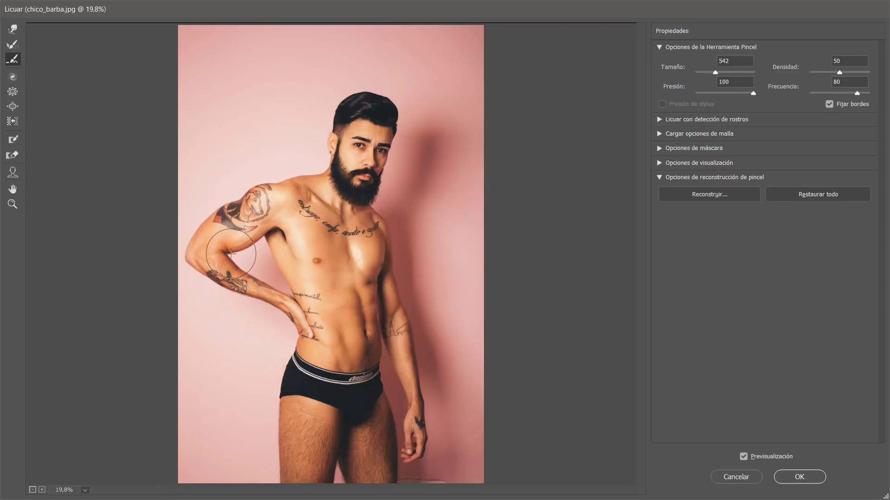
left_click(816, 194)
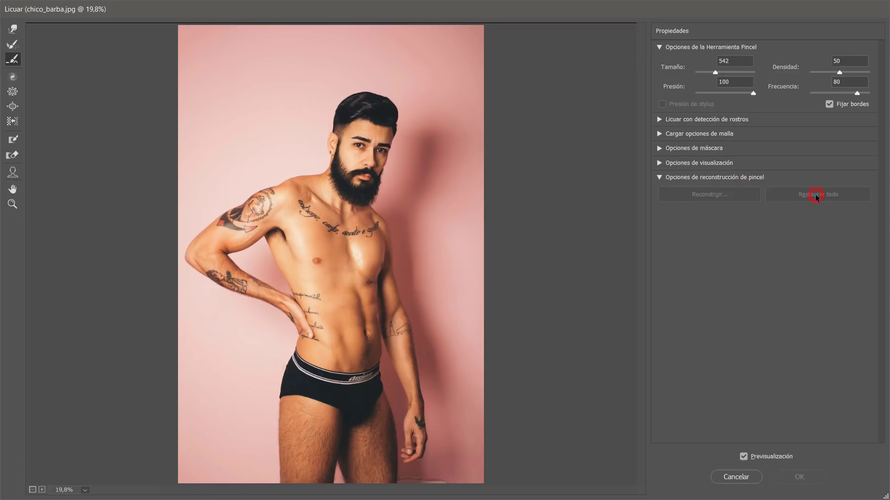
key("ctrl+z")
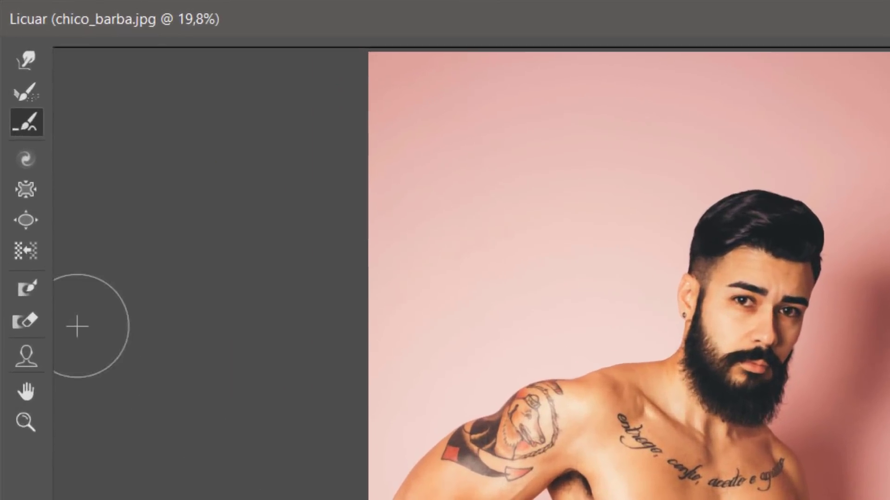
Step: Twirl the man's head clockwise with the Twirl tool at size 1609, density 86, pressure 100 and rate 53
left_click(25, 171)
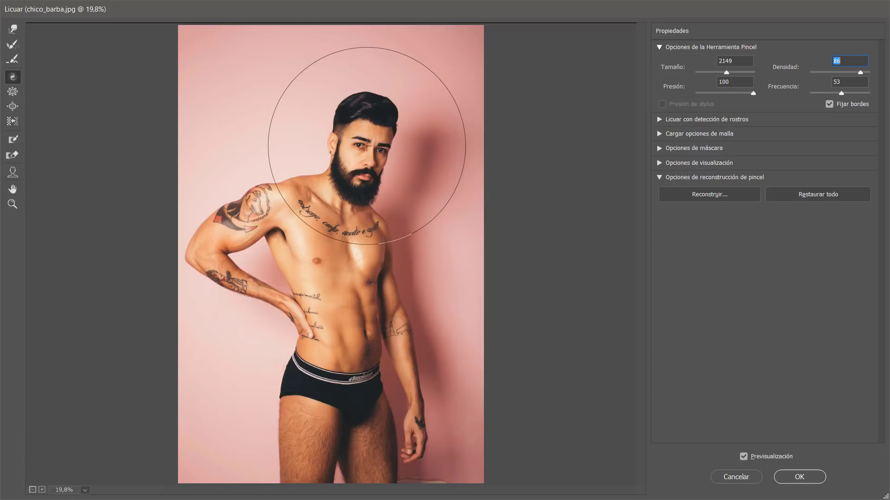
left_click_drag(371, 175, 348, 175)
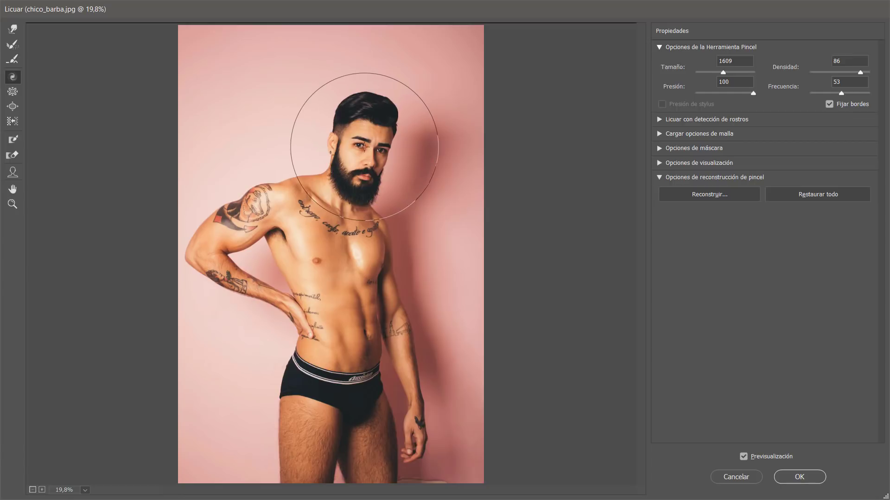
left_click_drag(362, 147, 361, 148)
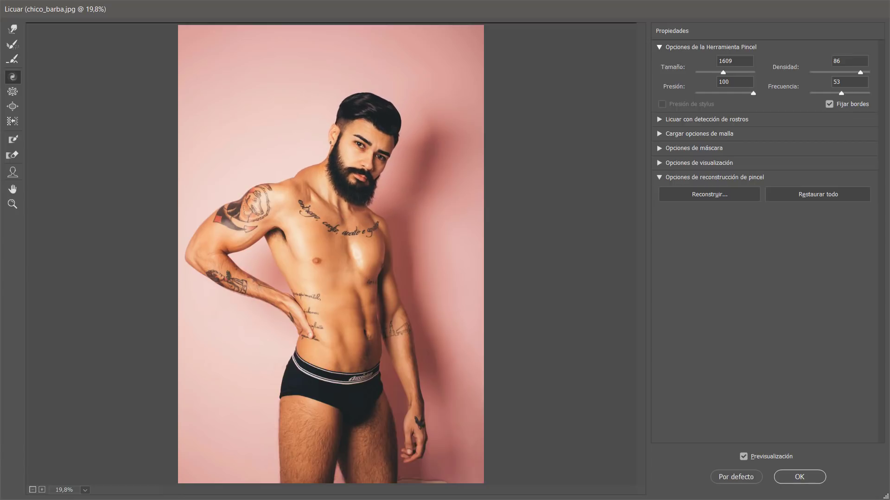
Step: Undo the last twirl, twirl the man's head with the Twirl tool at rate 100, and undo that twirl
key("ctrl+alt+z")
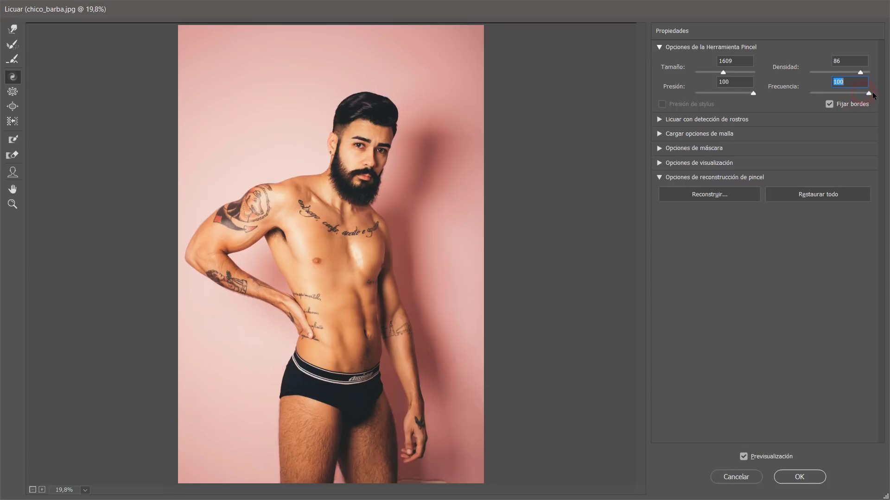
left_click_drag(365, 145, 366, 145)
key("ctrl+alt+z")
Step: Twirl the man's head clockwise and counterclockwise with the Twirl tool at size 1739 and rate 35, and restore the whole image
left_click(830, 93)
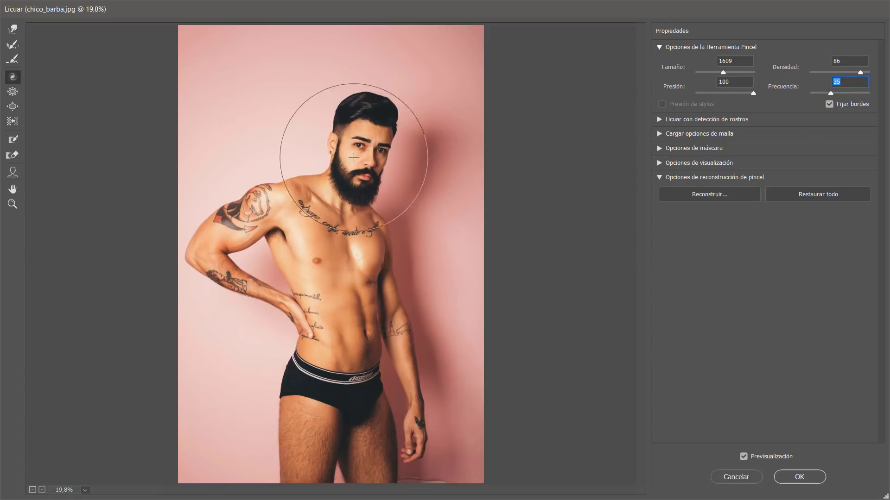
mouse_move(362, 147)
left_mouse_down()
mouse_move(383, 146)
mouse_move(363, 146)
left_mouse_up()
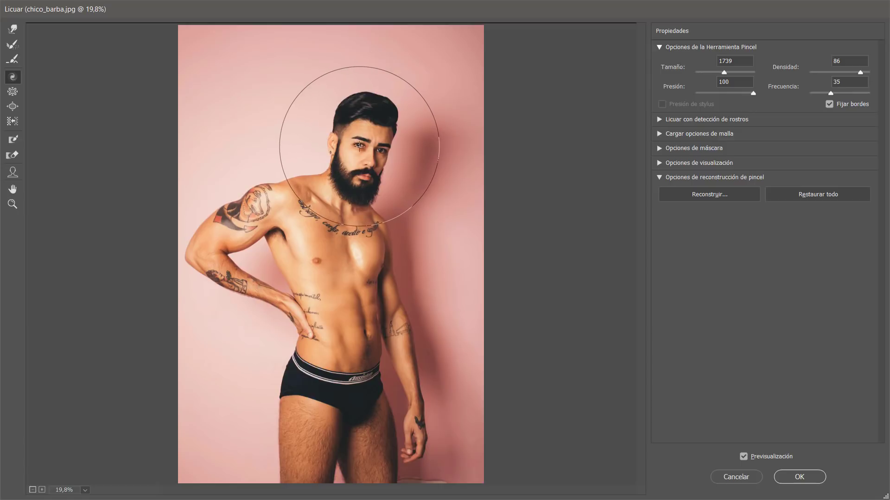
left_click(360, 146)
key("alt")
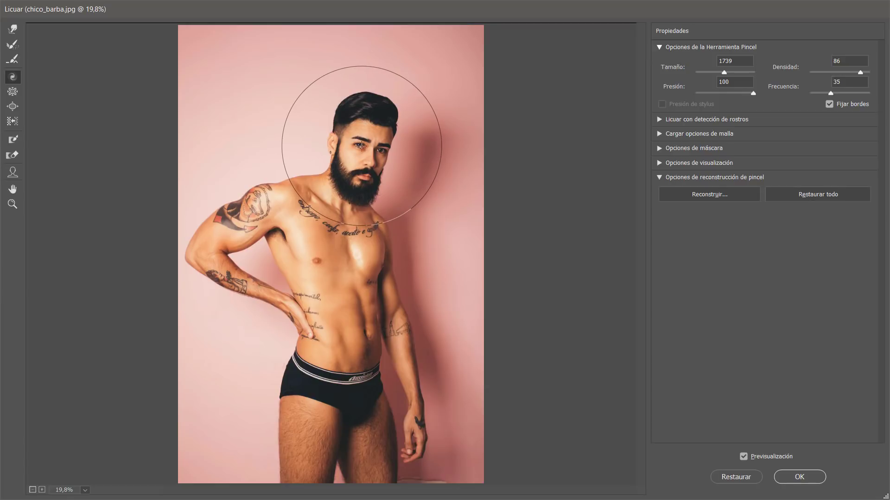
left_click_drag(361, 146, 360, 146)
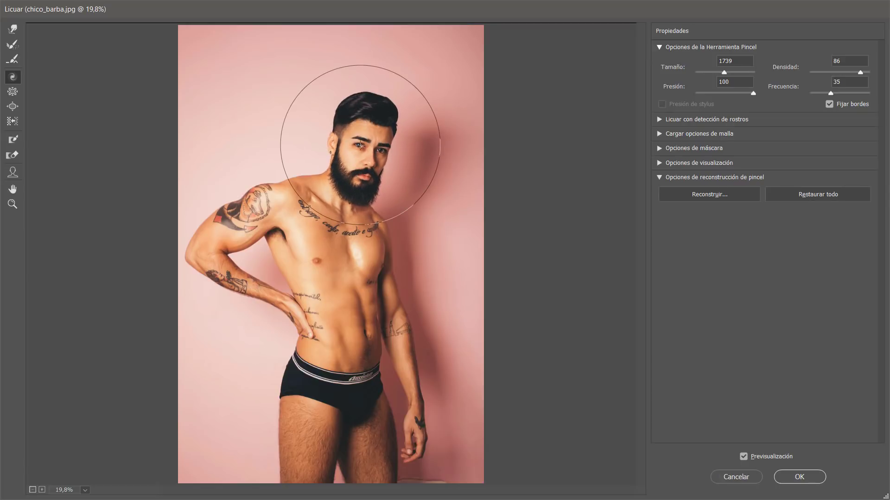
left_click(806, 194)
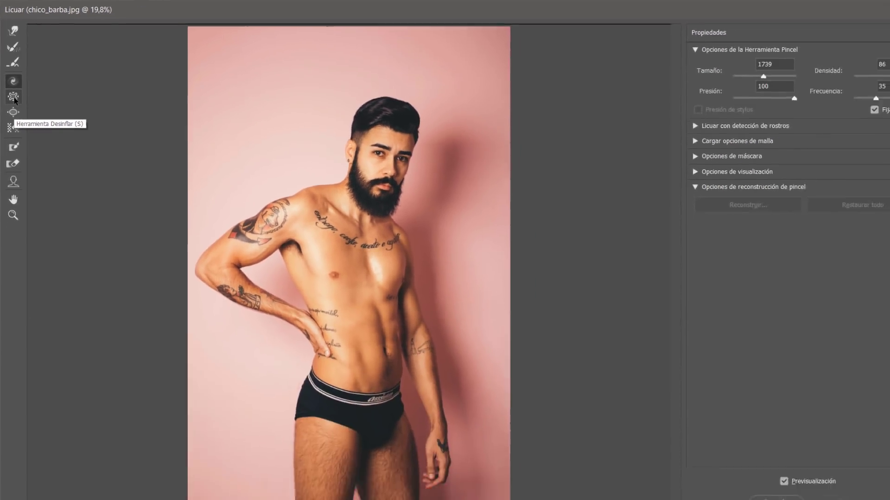
Step: Shrink the man's head with the Pucker tool at size 1592 and enlarge it with the Bloat tool at size 1322
left_click(13, 97)
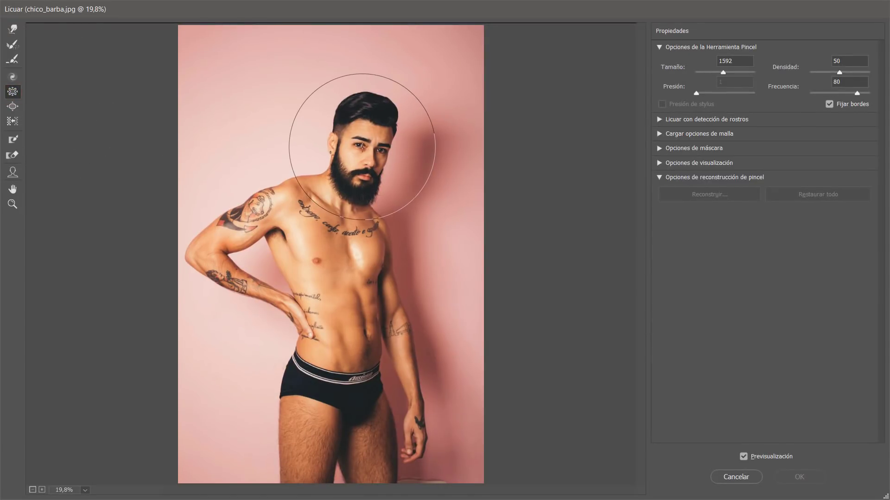
left_click_drag(361, 146, 360, 147)
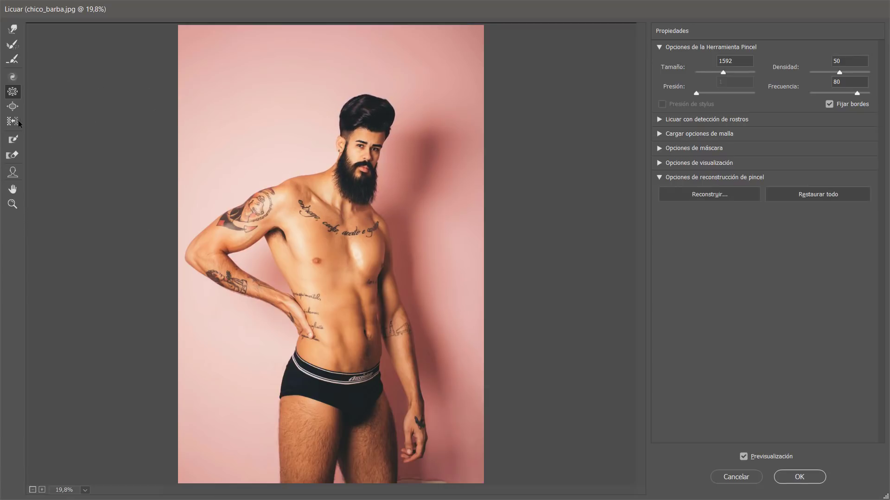
key("bracketleft")
key("bracketleft")
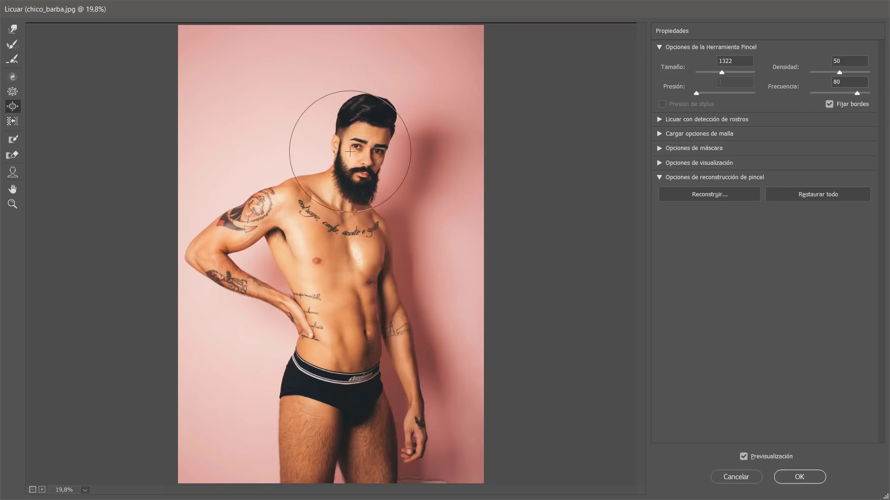
Step: Enlarge the tattooed upper arm, the chest and the head with the Bloat tool at size 1322, and restore the whole image
left_click_drag(242, 228, 238, 199)
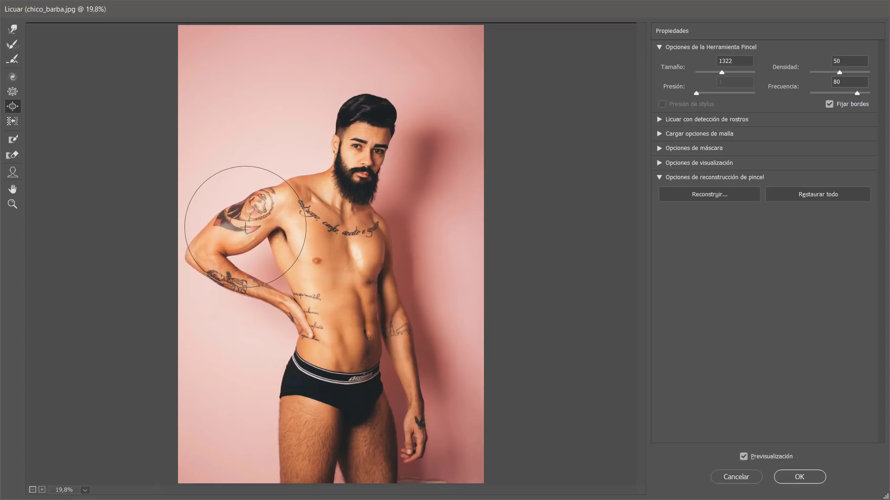
left_click(316, 253)
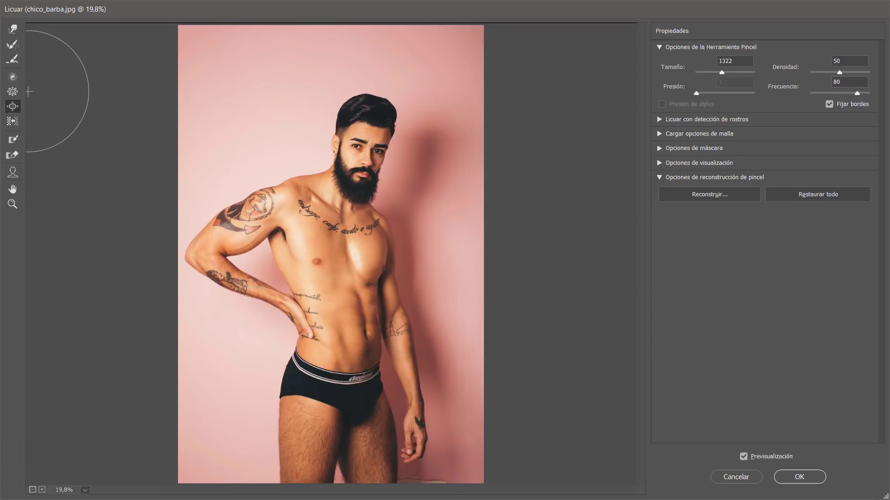
left_click(13, 106)
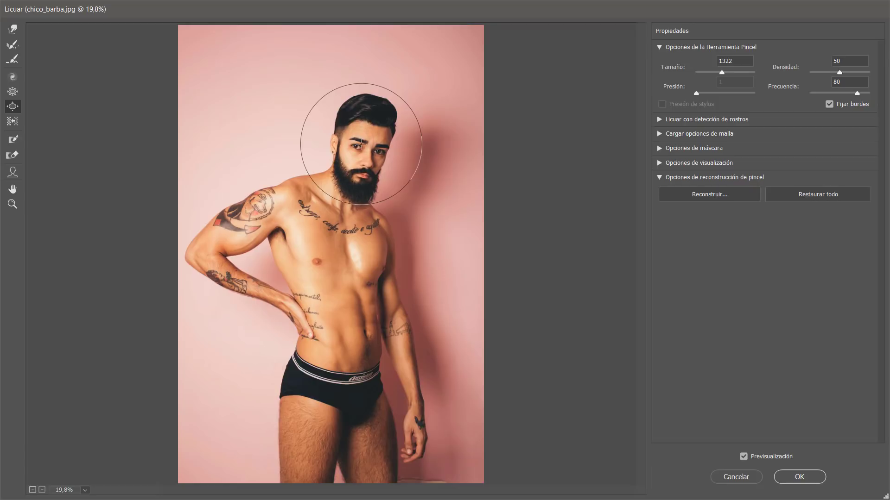
mouse_move(361, 145)
left_mouse_down()
mouse_move(340, 136)
mouse_move(363, 144)
left_mouse_up()
left_click(12, 92)
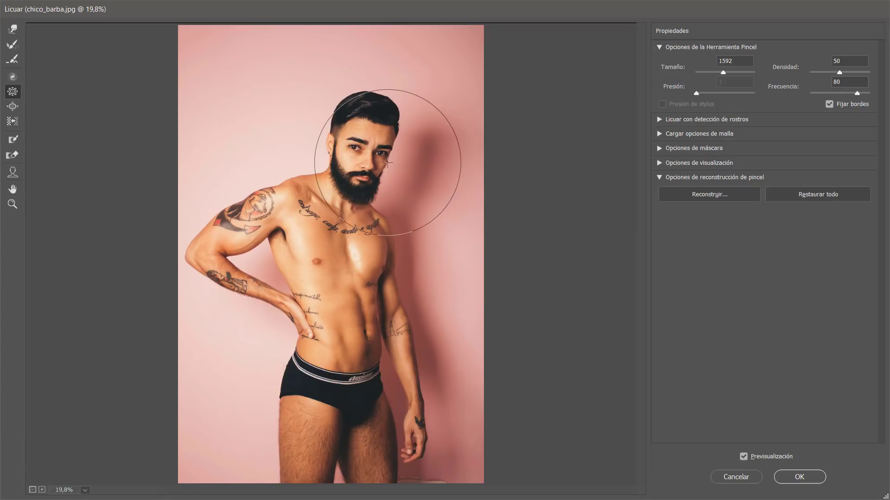
left_click(815, 194)
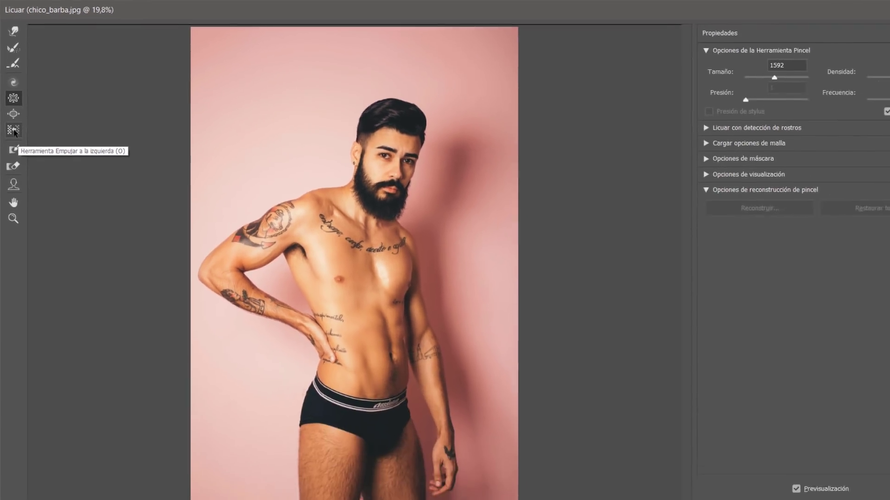
Step: Slim the hanging arm with the Push Left tool at size 886, density 50 and pressure 100, and restore the whole image
left_click(13, 131)
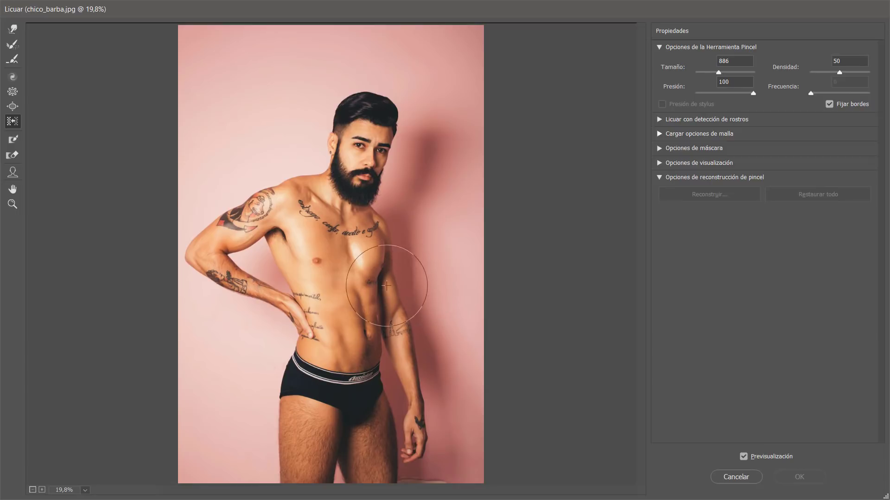
mouse_move(410, 292)
left_mouse_down()
mouse_move(408, 338)
mouse_move(435, 392)
mouse_move(423, 268)
mouse_move(397, 288)
left_mouse_up()
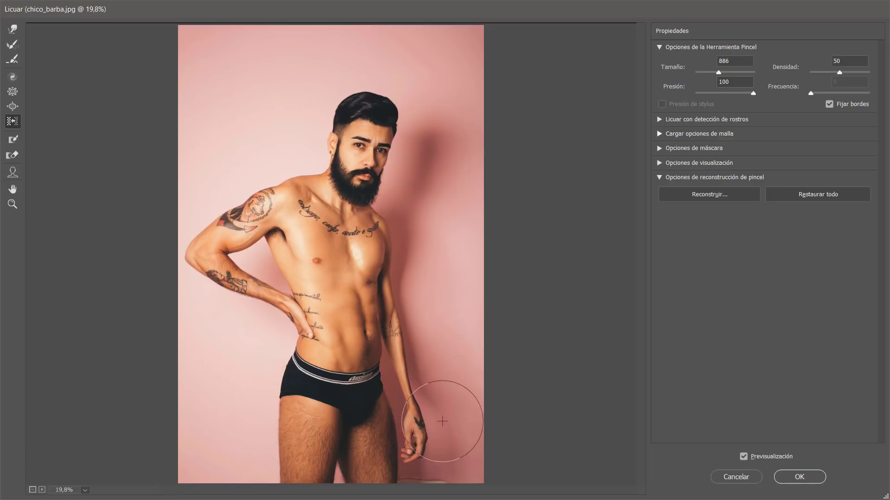
left_click_drag(439, 419, 410, 274)
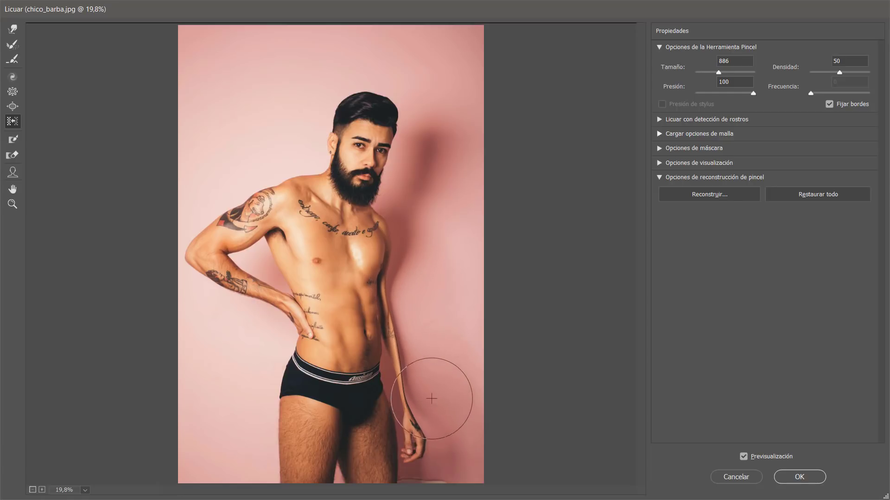
left_click(794, 194)
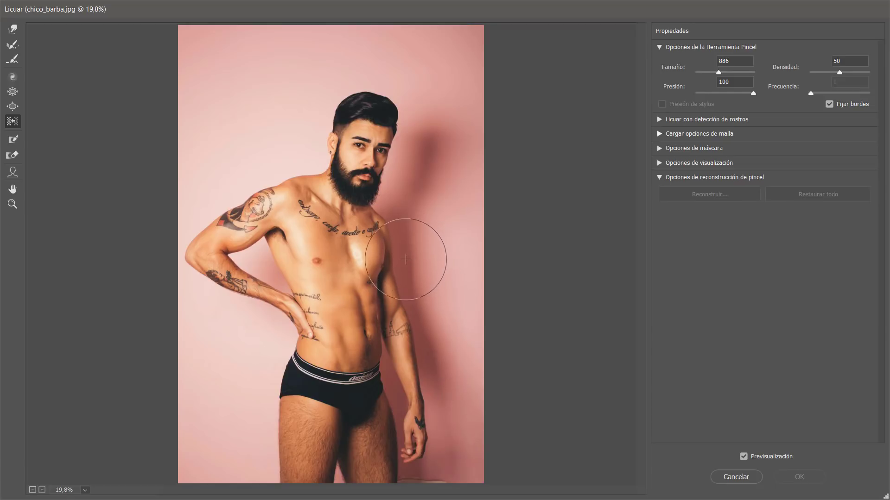
Step: Widen the hanging arm with the Push Left tool, undo it, and widen the arm again with the push direction reversed
mouse_move(407, 238)
left_mouse_down()
mouse_move(425, 402)
mouse_move(455, 430)
mouse_move(449, 437)
left_mouse_up()
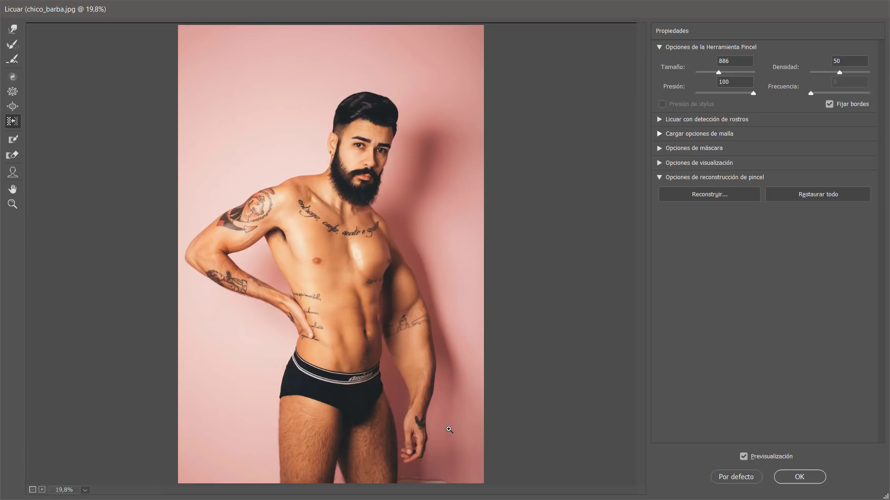
key("ctrl+z")
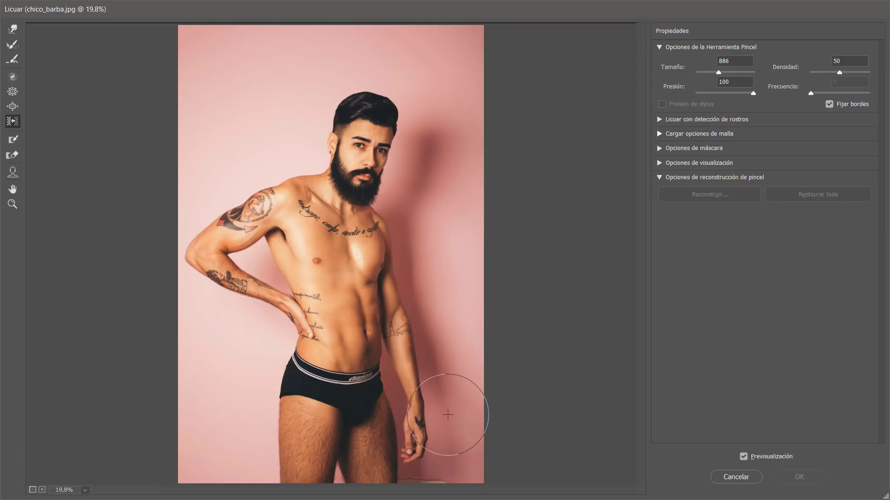
left_click(447, 410)
mouse_move(447, 410)
left_mouse_down()
mouse_move(415, 262)
mouse_move(443, 420)
left_mouse_up()
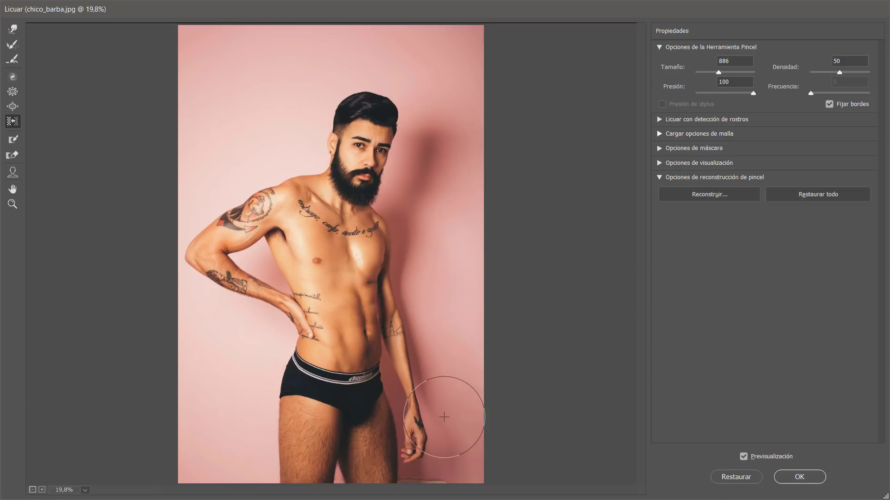
mouse_move(444, 417)
left_mouse_down()
mouse_move(426, 318)
mouse_move(409, 278)
mouse_move(404, 304)
left_mouse_up()
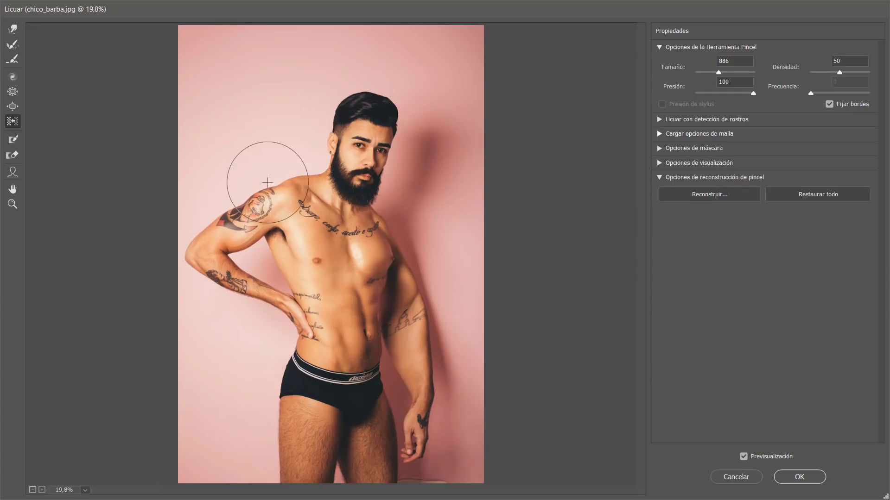
Step: Thicken the tattooed upper arm along its upper and lower edges with the Push Left tool at pressure 23
mouse_move(190, 225)
left_mouse_down()
mouse_move(208, 199)
mouse_move(249, 175)
mouse_move(268, 202)
left_mouse_up()
key("ctrl+alt+z")
left_click(709, 93)
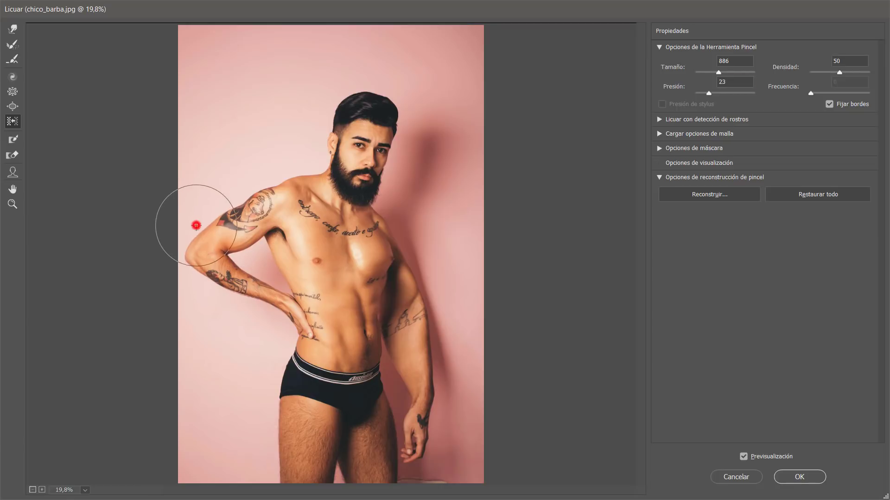
mouse_move(194, 224)
left_mouse_down()
mouse_move(210, 205)
mouse_move(234, 204)
mouse_move(240, 179)
mouse_move(254, 190)
left_mouse_up()
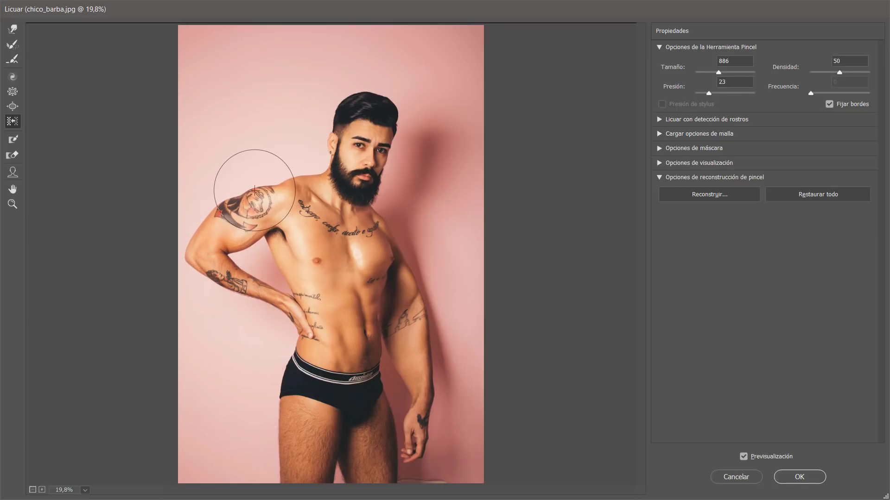
left_click(13, 29)
left_click_drag(253, 227, 249, 238)
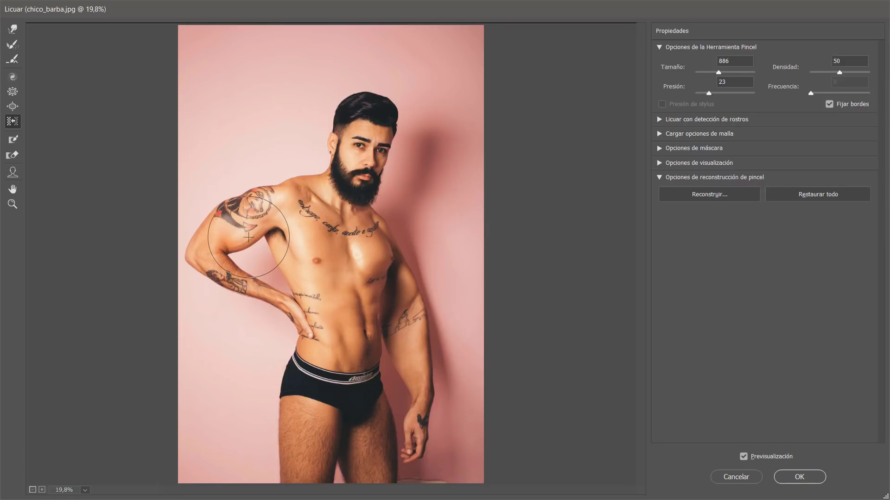
Step: Push the edges of the head and beard with the Push Left tool at pressure 23, and restore the whole image
left_click(312, 153)
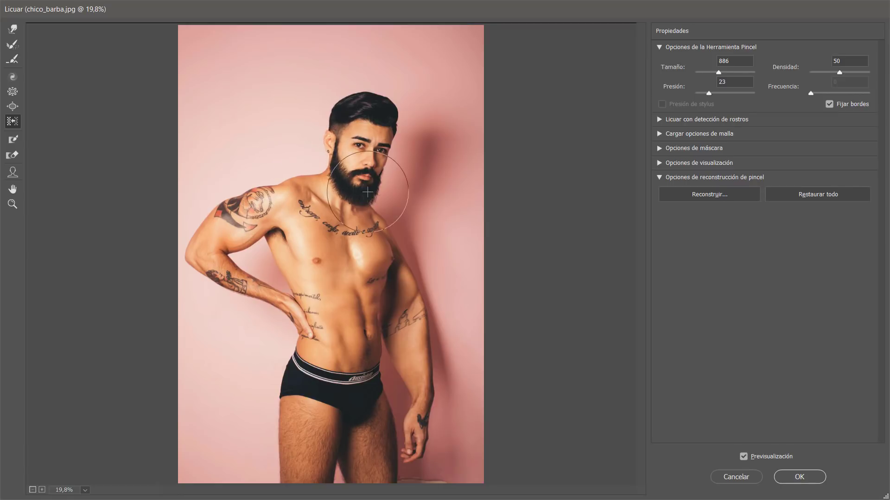
left_click(392, 185)
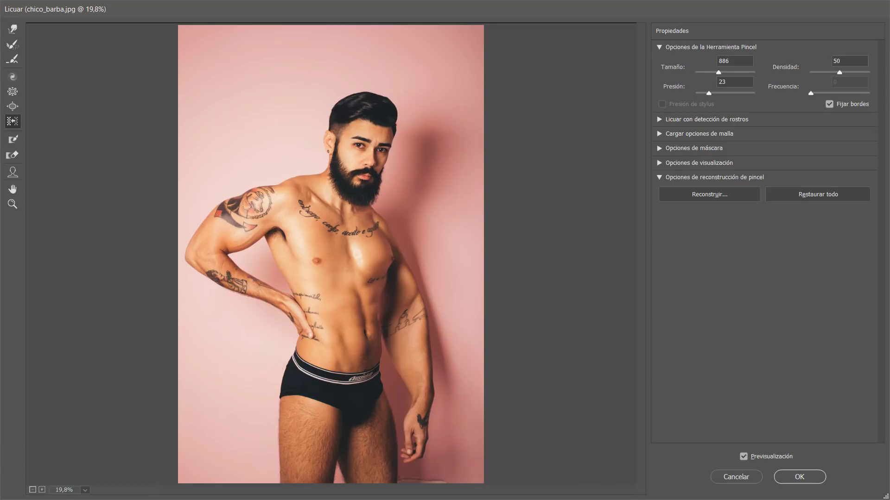
left_click(819, 193)
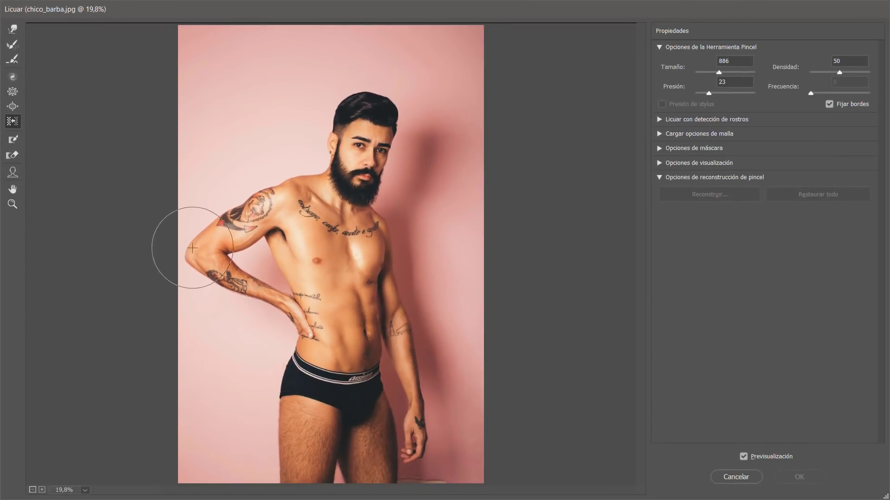
Step: Enlarge the tattooed upper arm with the Bloat tool at size 1652, density 50 and rate 80, and undo it
left_click(12, 106)
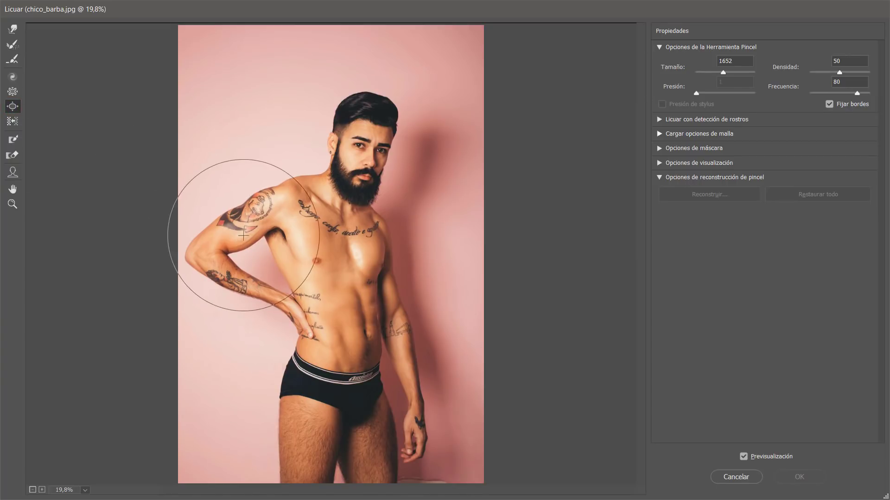
left_click_drag(240, 234, 240, 235)
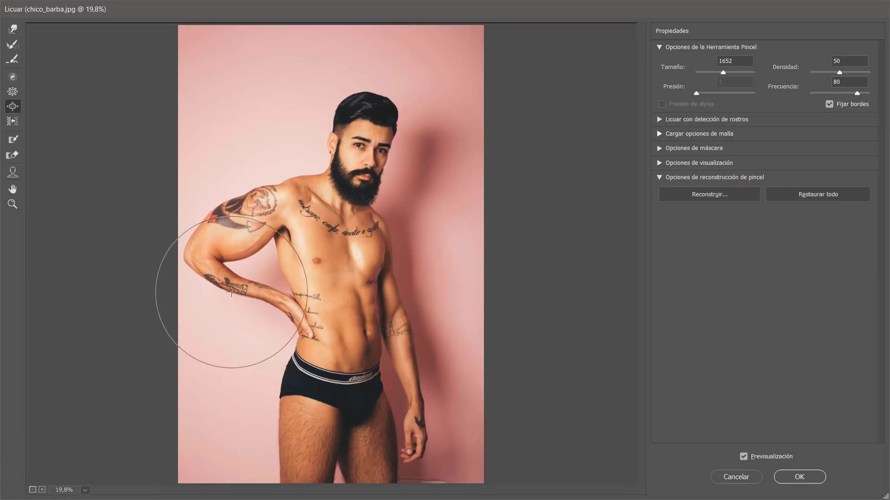
key("ctrl+z")
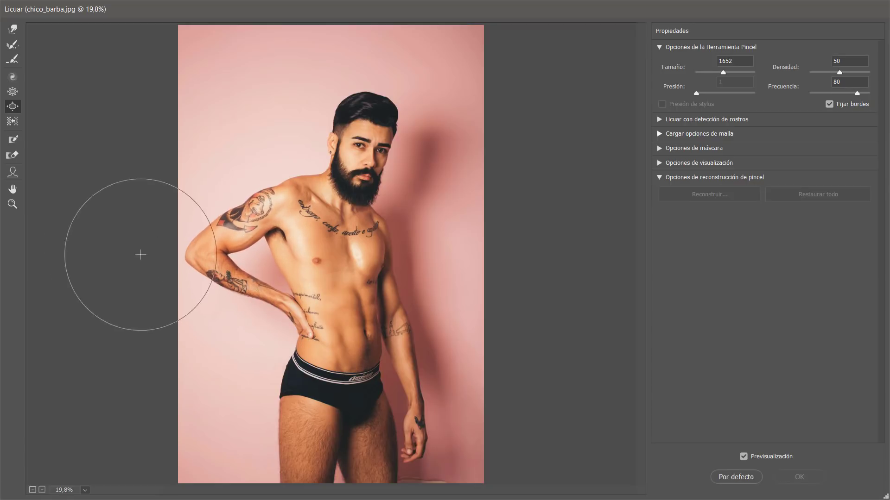
Step: Freeze the bent arm's forearm with the Freeze Mask tool at size 582, and enlarge its upper arm with the Bloat tool at size 1652
left_click(12, 141)
left_click(233, 288)
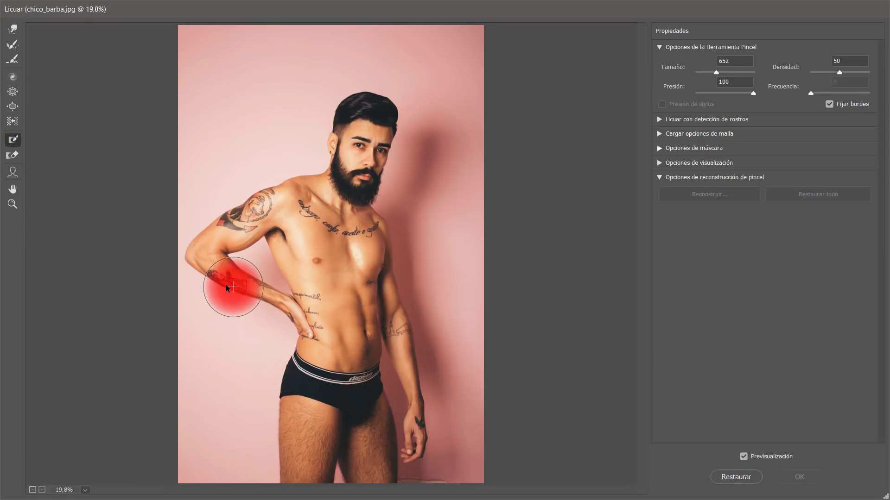
mouse_move(221, 279)
left_mouse_down()
mouse_move(290, 312)
mouse_move(192, 286)
left_mouse_up()
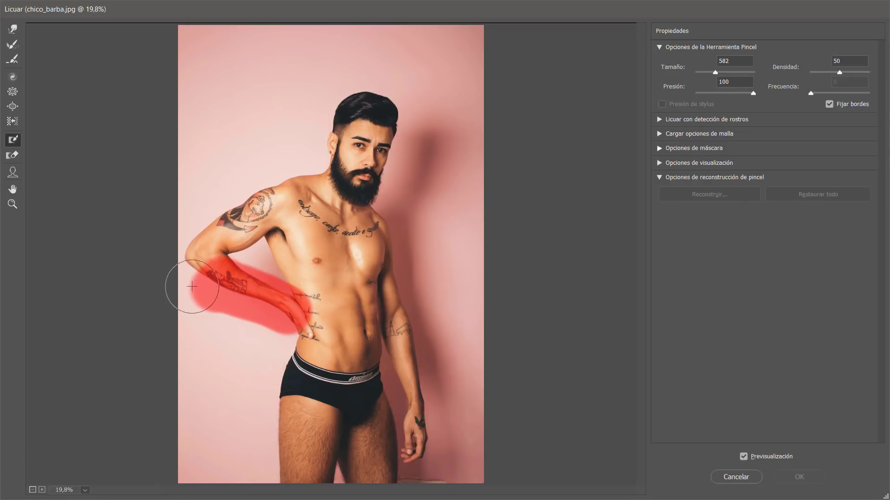
left_click(12, 106)
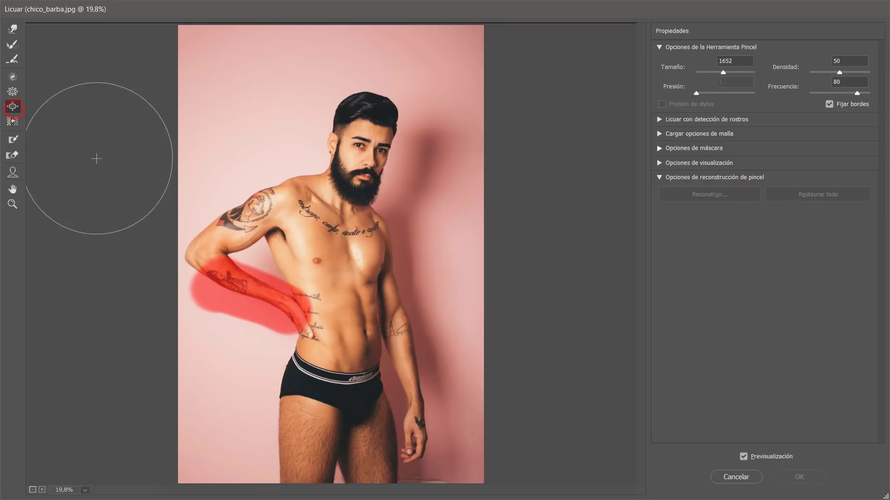
left_click_drag(241, 229, 243, 224)
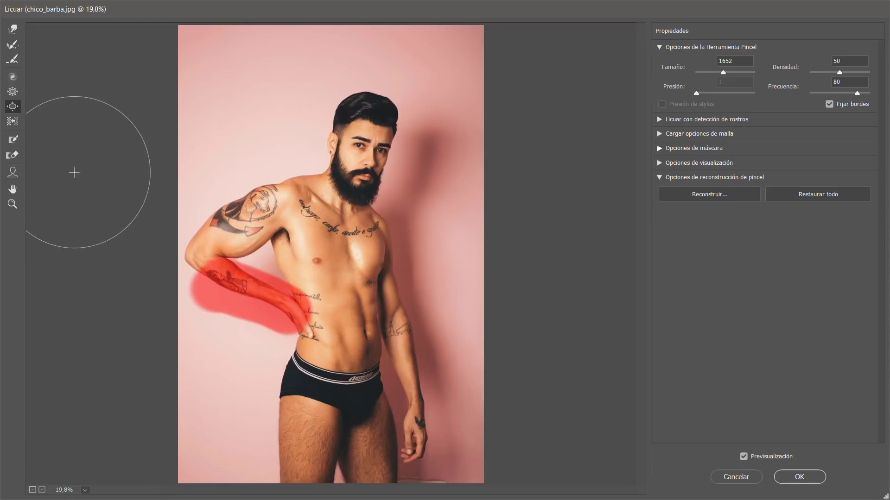
Step: Clear the mask from the bent arm's forearm with the Thaw Mask tool at size 590, and repeat freezing and thawing it
left_click(13, 156)
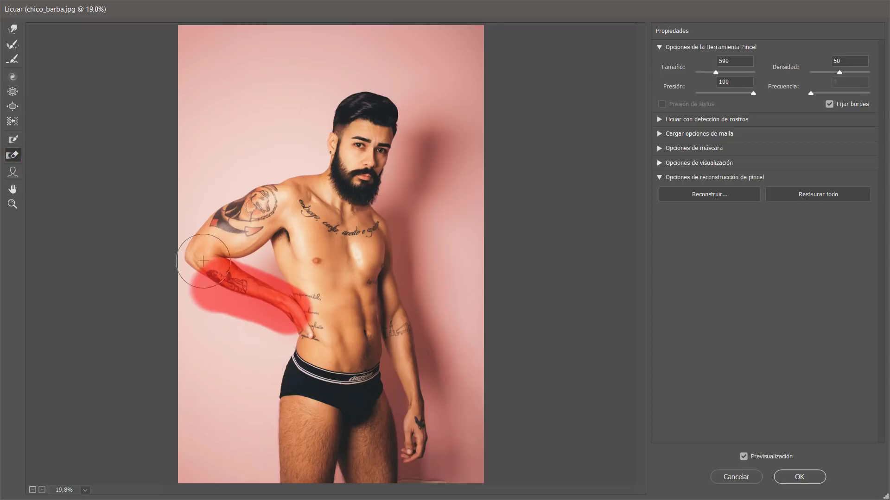
mouse_move(223, 277)
left_mouse_down()
mouse_move(216, 305)
mouse_move(219, 267)
mouse_move(199, 283)
mouse_move(203, 305)
mouse_move(270, 283)
mouse_move(279, 300)
mouse_move(299, 303)
left_mouse_up()
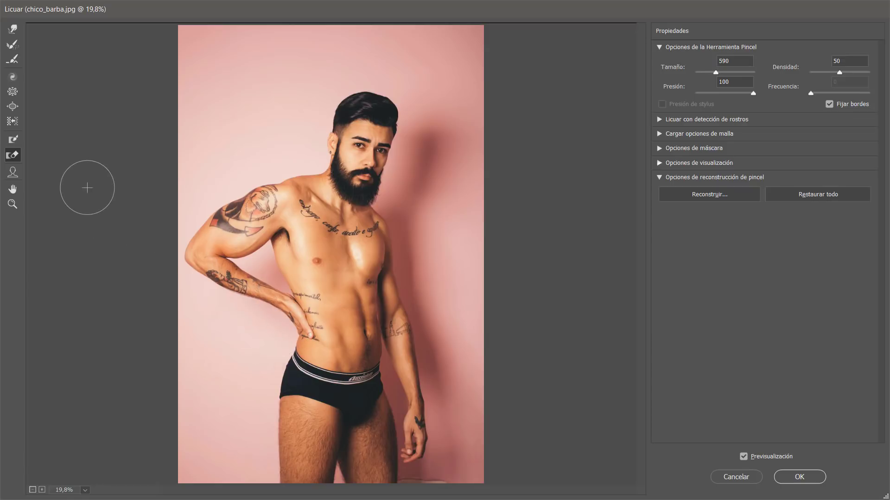
left_click(14, 140)
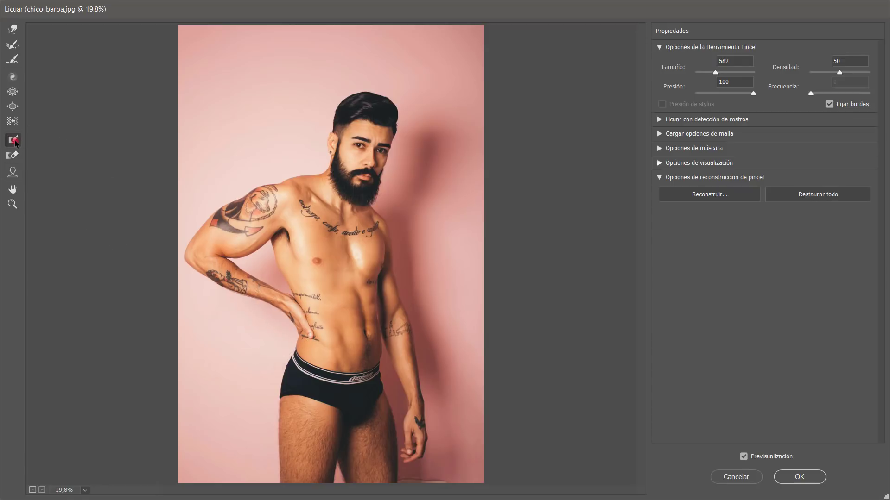
mouse_move(214, 275)
left_mouse_down()
mouse_move(293, 309)
mouse_move(287, 325)
mouse_move(304, 287)
mouse_move(301, 308)
mouse_move(287, 294)
mouse_move(263, 311)
mouse_move(259, 260)
mouse_move(239, 320)
mouse_move(216, 303)
mouse_move(219, 250)
mouse_move(207, 273)
left_mouse_up()
left_click(13, 155)
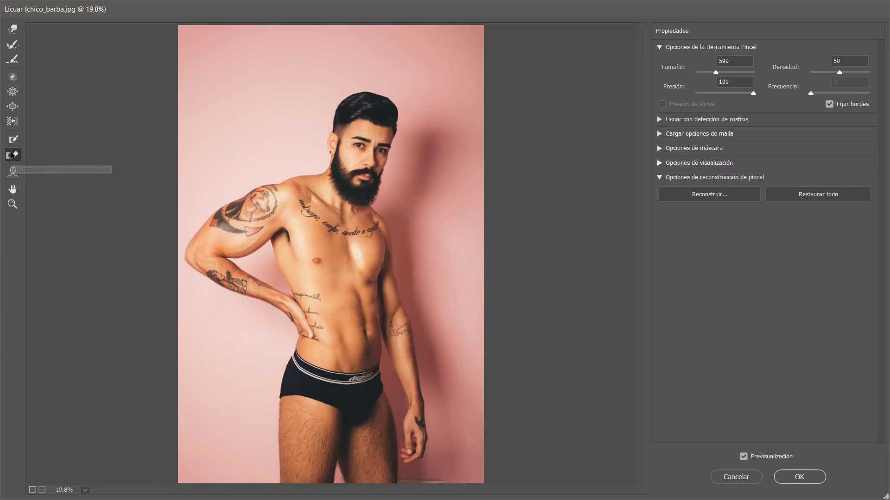
right_click(245, 286, "alt")
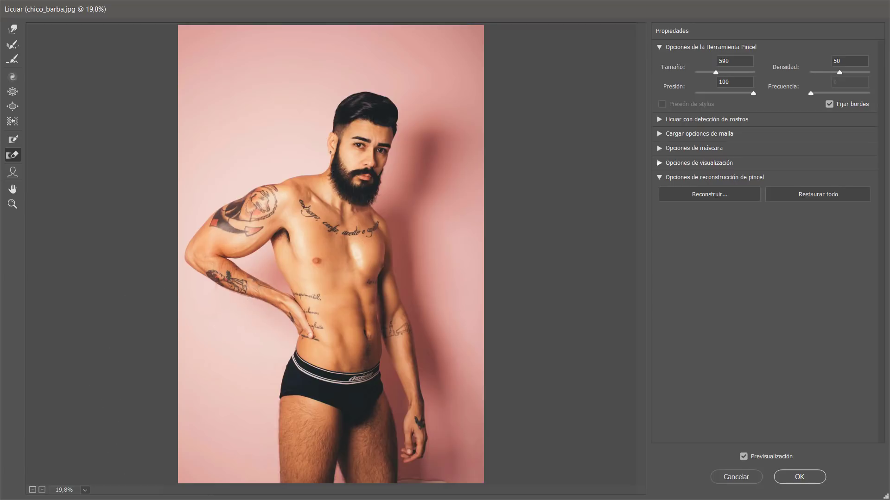
Step: Restore the whole image, and briefly look at the face-aware options for Cara #1
left_click(810, 197)
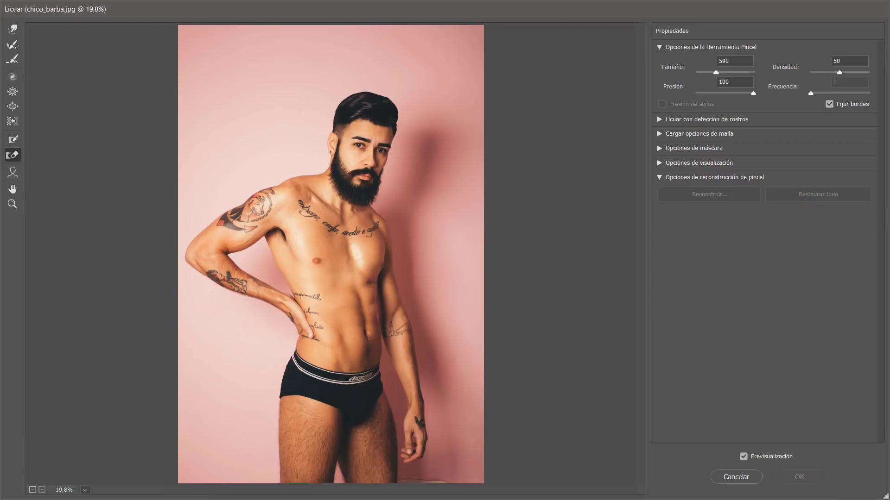
left_click(659, 119)
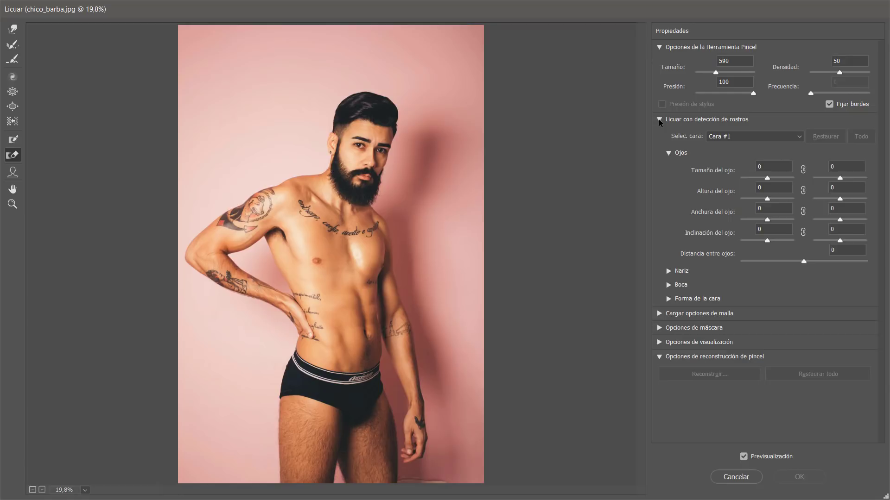
left_click(659, 119)
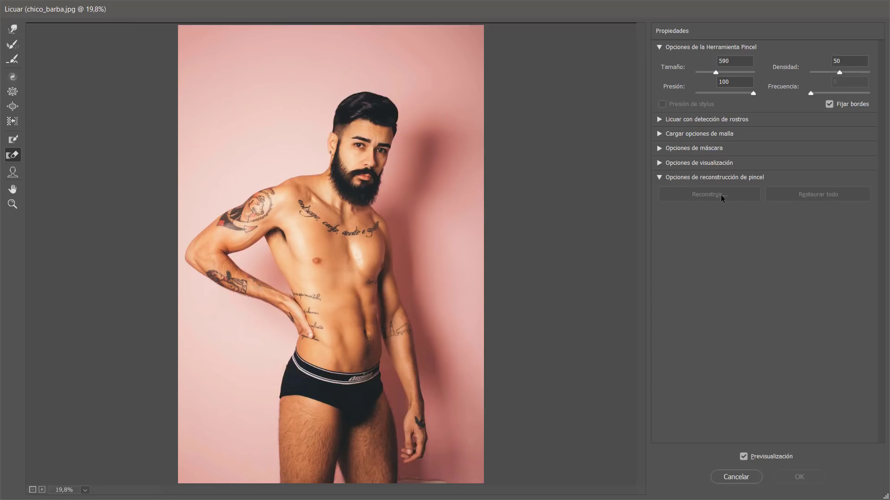
Step: Enlarge the tattooed upper arm with the Bloat tool at size 1652, and twist the head slightly with the Twirl tool at size 1739
left_click(13, 107)
mouse_move(231, 224)
left_mouse_down()
mouse_move(245, 227)
mouse_move(231, 225)
left_mouse_up()
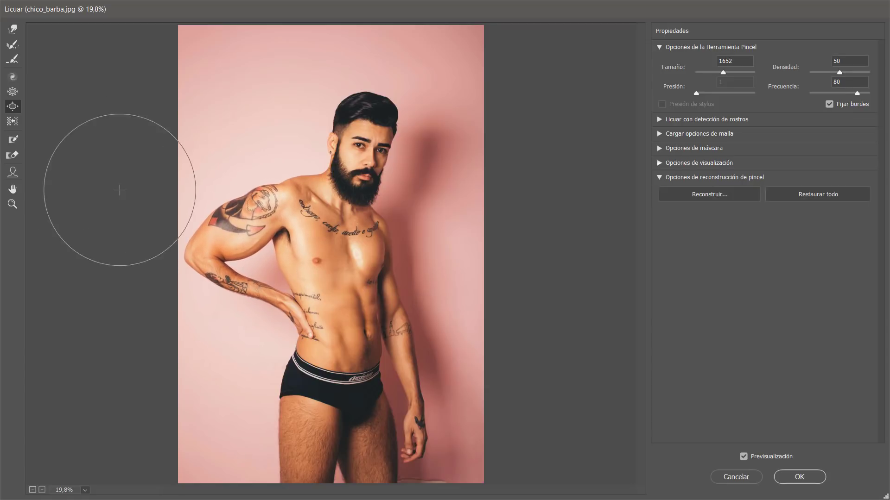
left_click(13, 77)
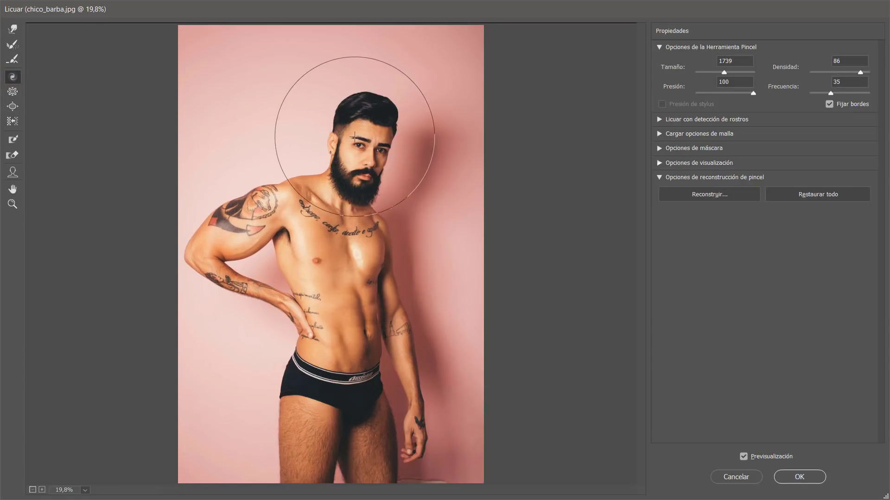
left_click_drag(360, 142, 361, 142)
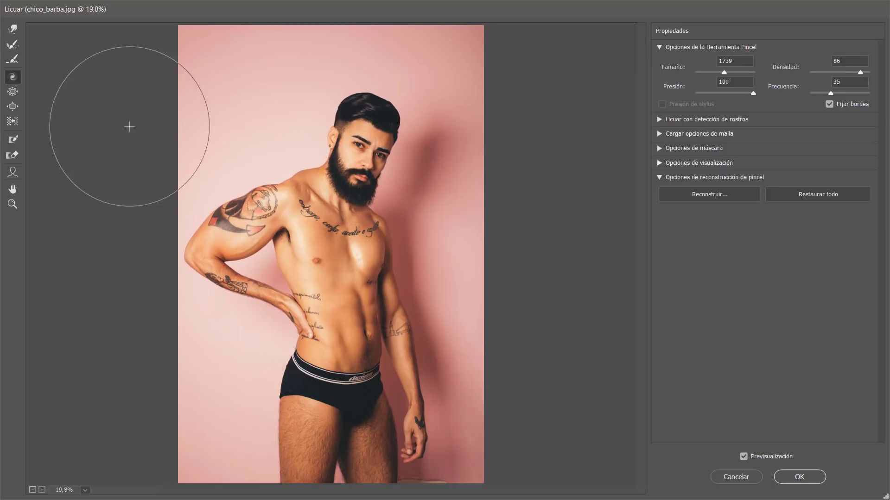
Step: Push the hip and thigh below the bent arm inward with the Forward Warp tool at size 1256 and pressure 77
left_click(13, 29)
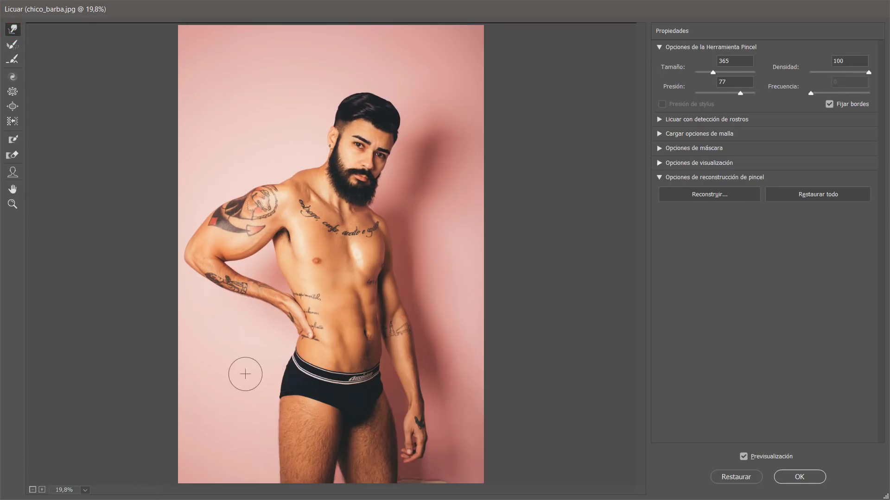
mouse_move(245, 374)
left_mouse_down()
mouse_move(279, 392)
mouse_move(259, 424)
mouse_move(259, 459)
left_mouse_up()
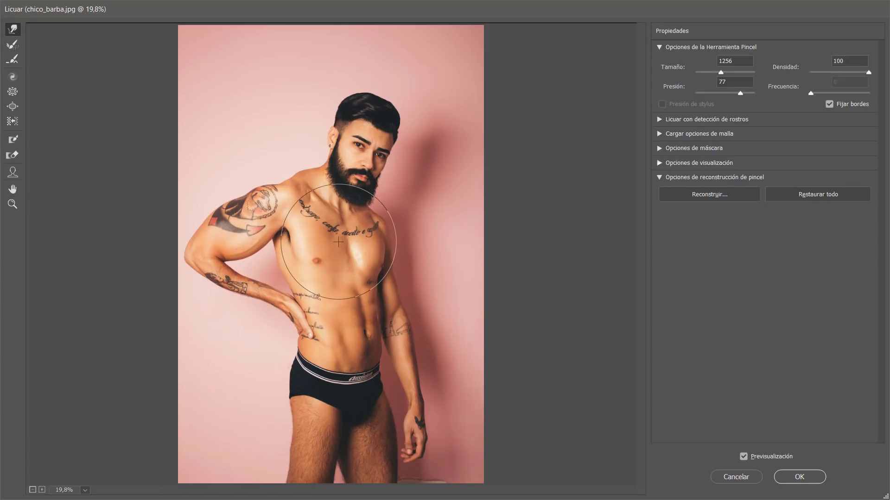
Step: Reconstruct the distortions with an amount of 65, and apply the Liquify filter to the photo
left_click(704, 195)
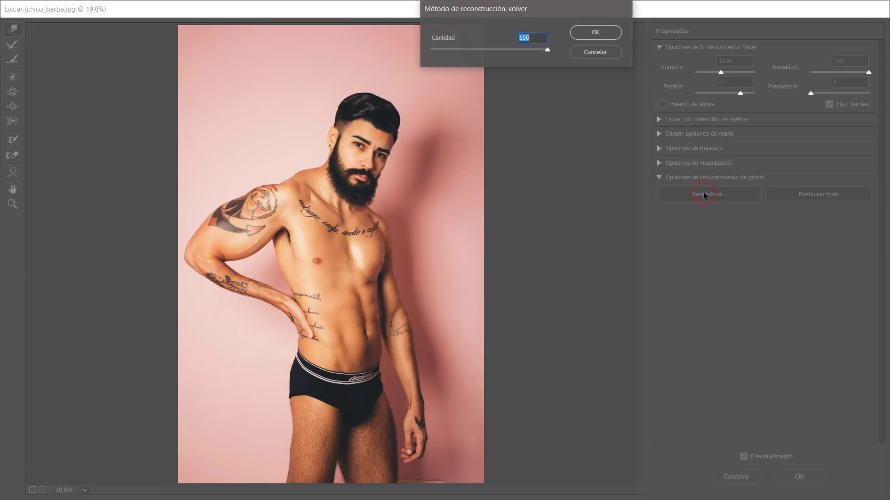
left_click_drag(513, 9, 545, 113)
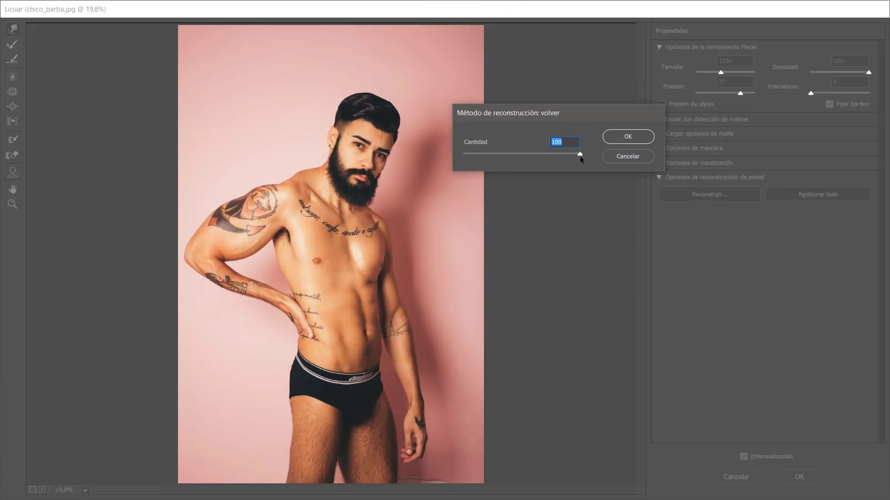
mouse_move(576, 155)
left_mouse_down()
mouse_move(518, 151)
mouse_move(533, 165)
mouse_move(575, 167)
mouse_move(496, 167)
mouse_move(589, 168)
left_mouse_up()
left_click_drag(576, 154, 539, 157)
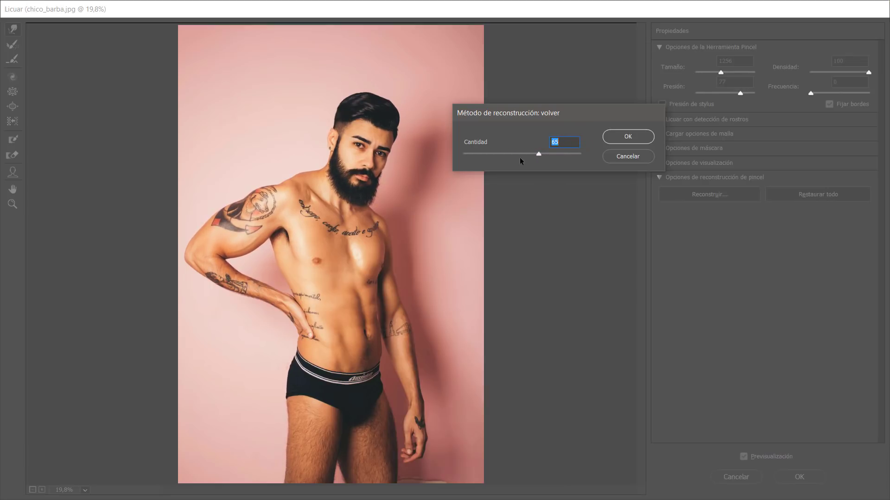
left_click(622, 138)
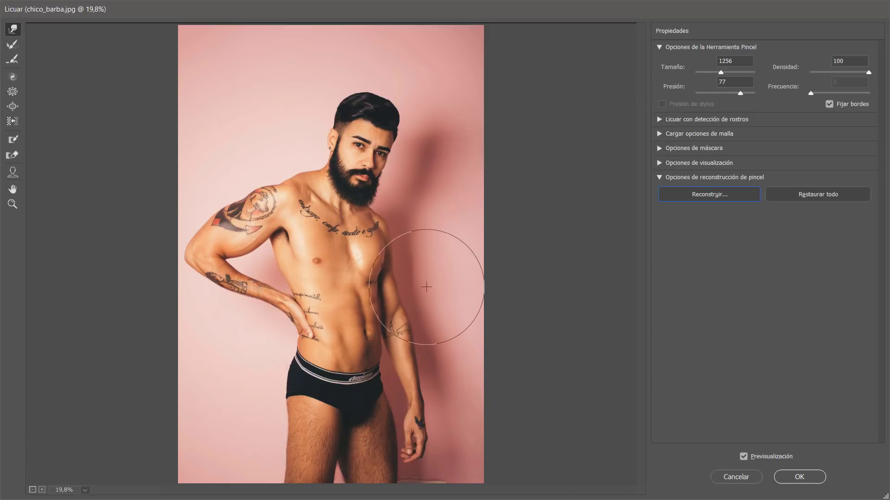
left_click(796, 480)
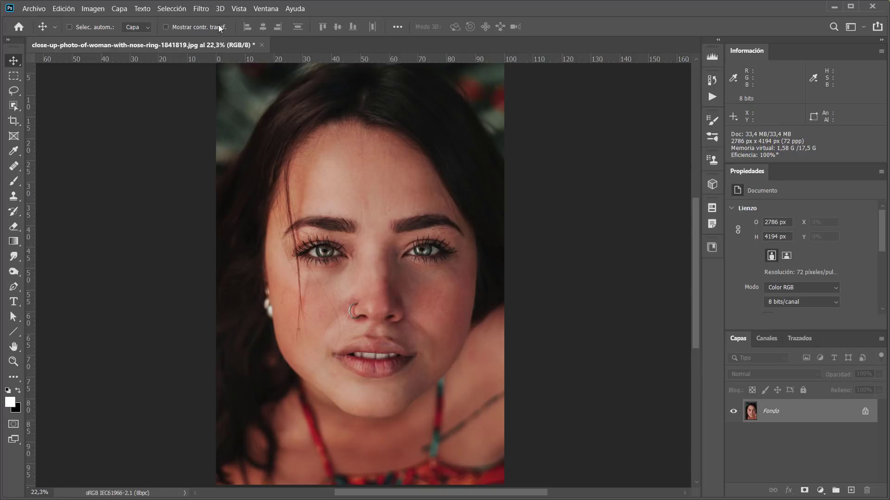
Step: Open the Liquify filter on the close-up portrait of the woman with the nose ring
left_click(198, 10)
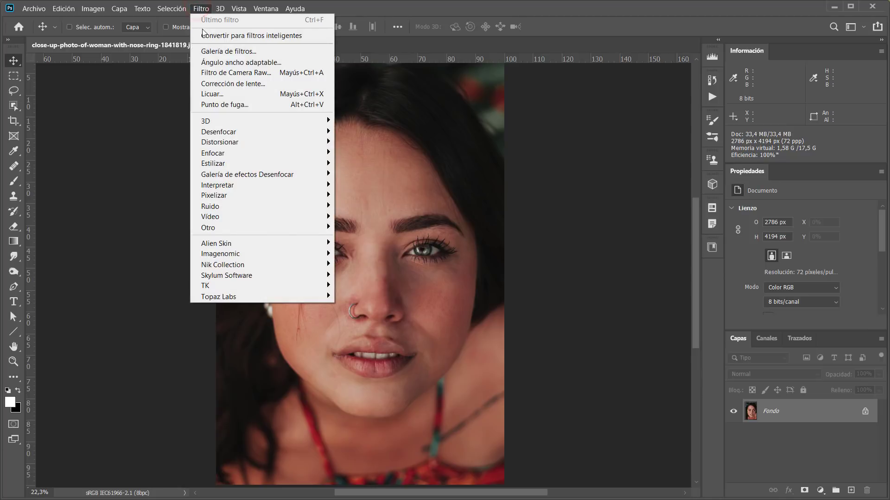
left_click(216, 95)
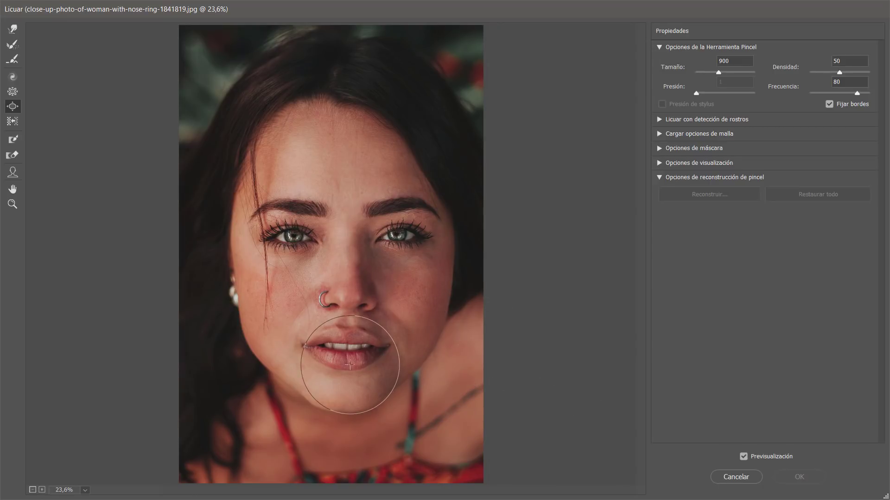
Step: Enlarge one of the woman's eyes with the Bloat tool at size 900, density 50 and rate 80, and undo it
left_click(13, 106)
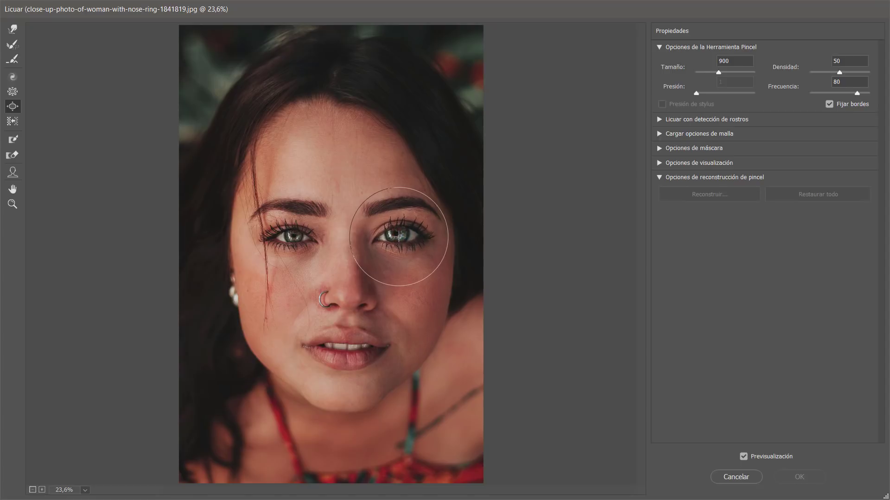
left_click_drag(399, 236, 407, 234)
key("alt")
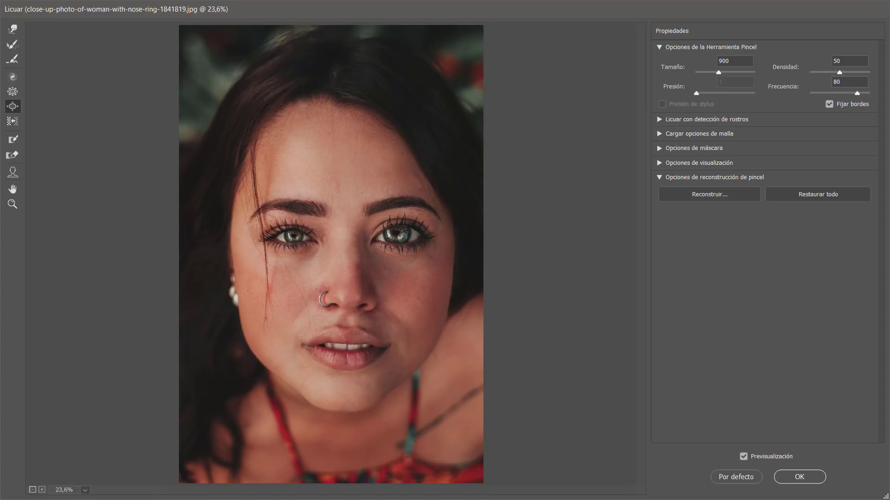
key("ctrl+z")
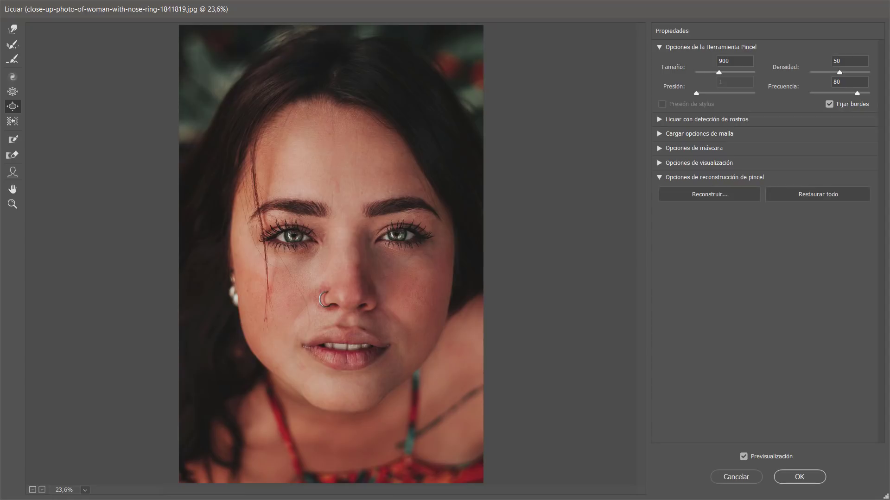
Step: Expand the face-aware options with their face shape, mouth, nose and eye settings
left_click(659, 120)
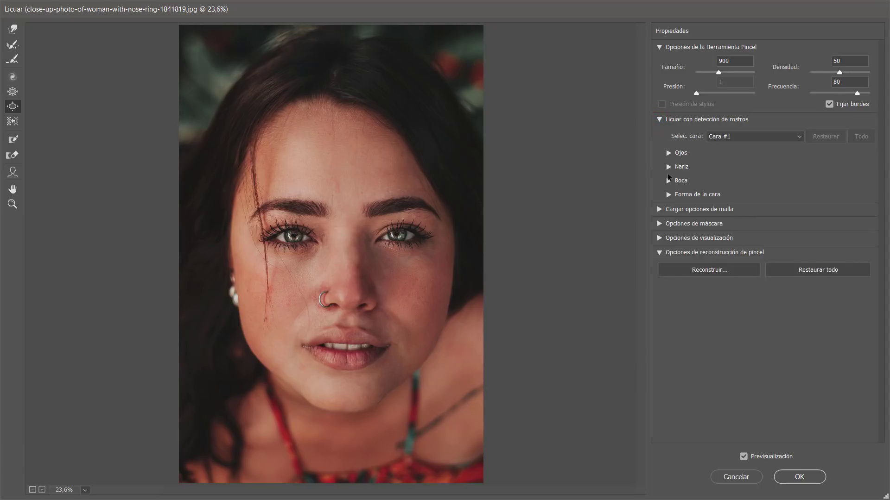
left_click(669, 194)
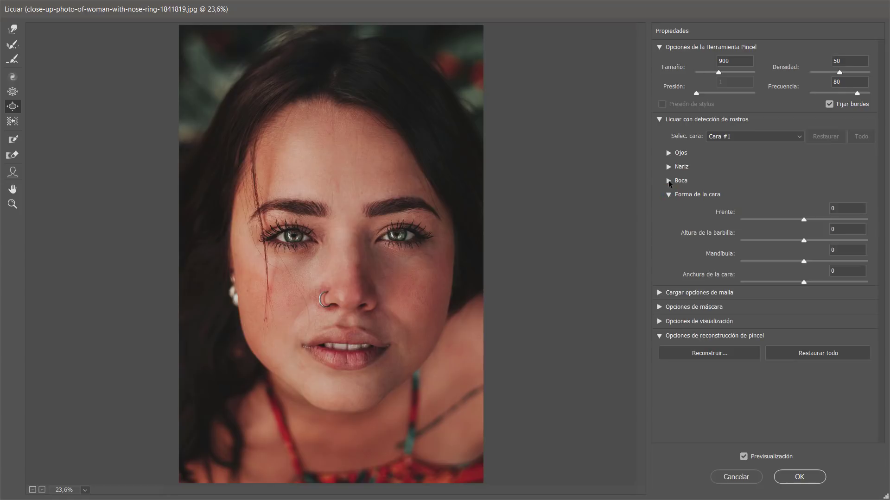
left_click(669, 181)
left_click(667, 166)
left_click(668, 154)
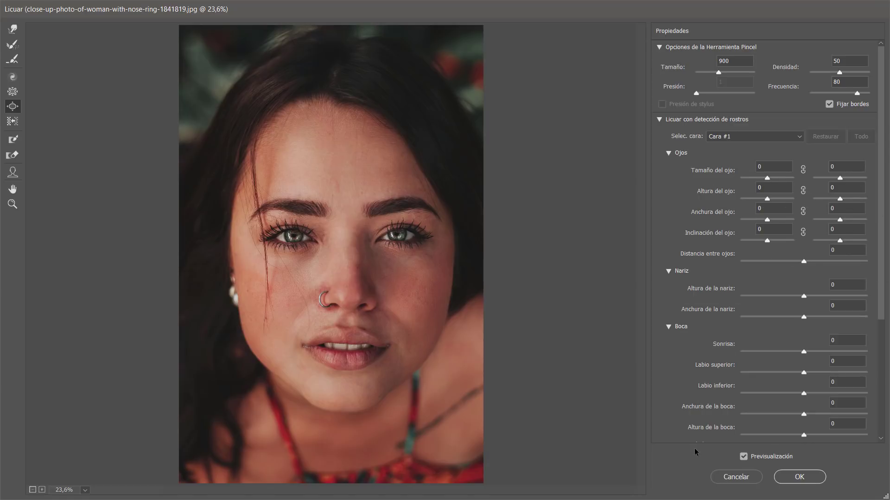
Step: Select Cara #1 as the face to adjust
left_click(735, 137)
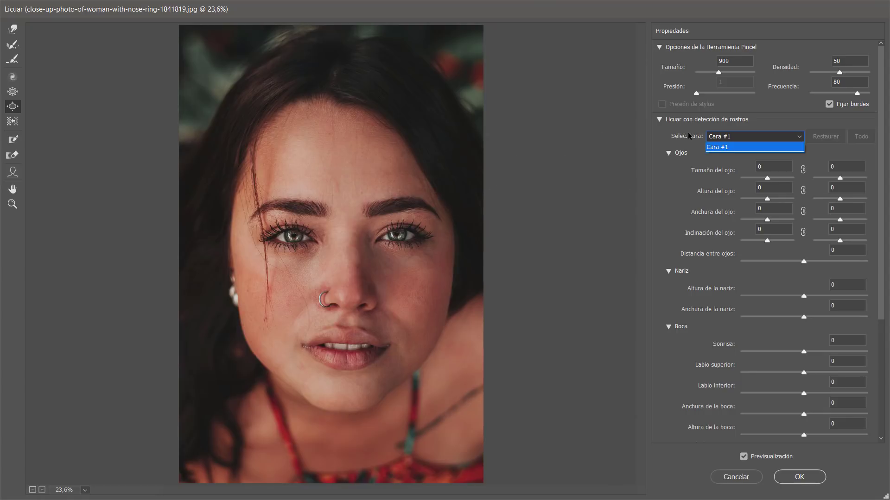
left_click(727, 137)
left_click(724, 147)
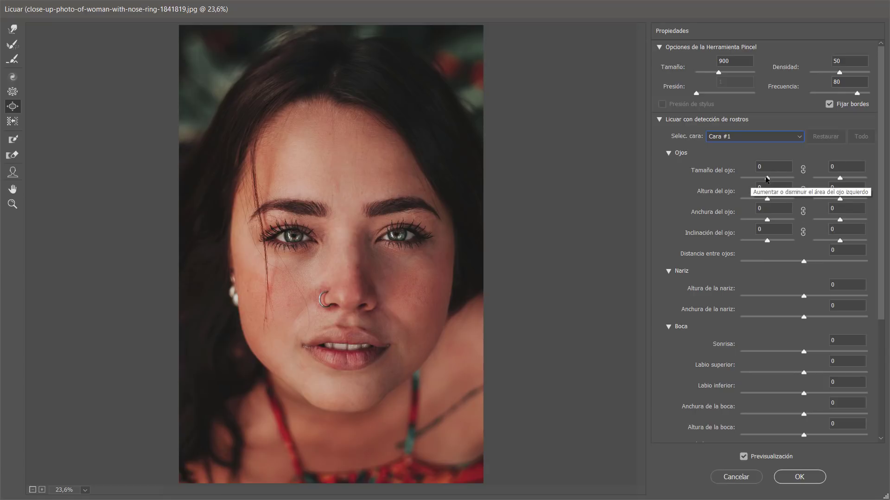
Step: Set the left eye's size to 3, try 73 and 33 on the right eye, and link both eye sizes at 3
mouse_move(770, 182)
left_mouse_down()
mouse_move(726, 178)
mouse_move(777, 187)
mouse_move(768, 182)
left_mouse_up()
left_click_drag(843, 180, 861, 189)
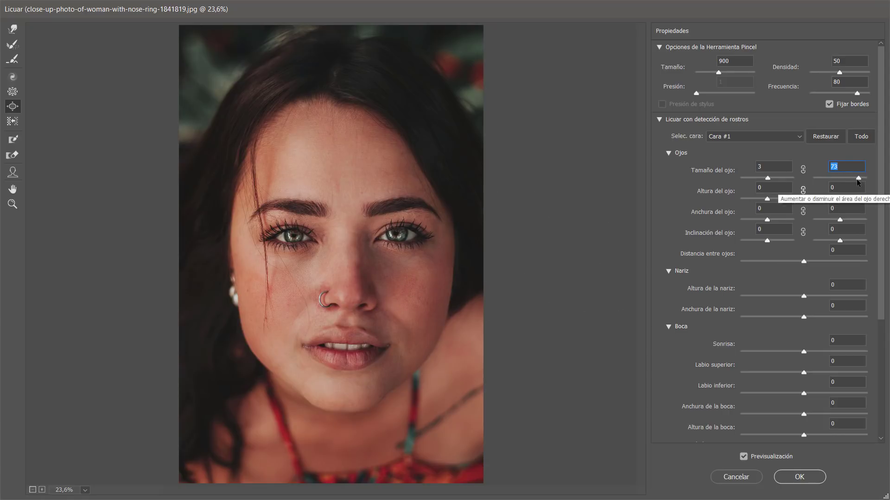
left_click_drag(858, 180, 848, 181)
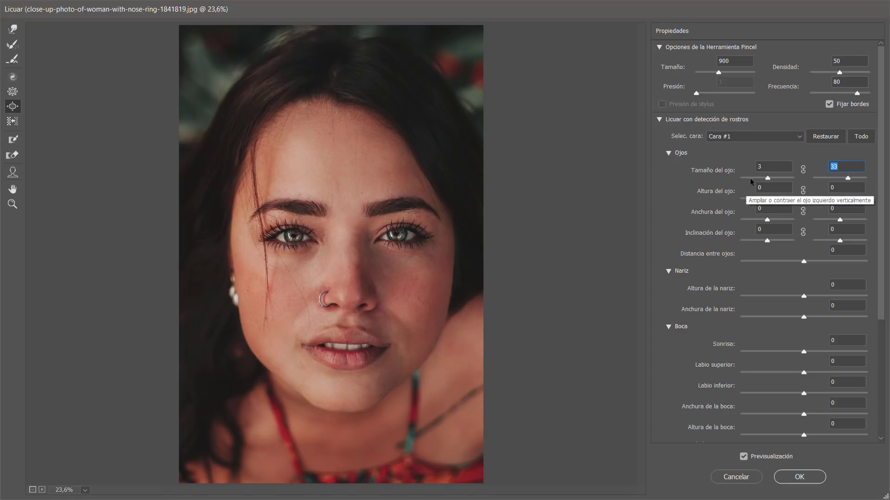
left_click(803, 170)
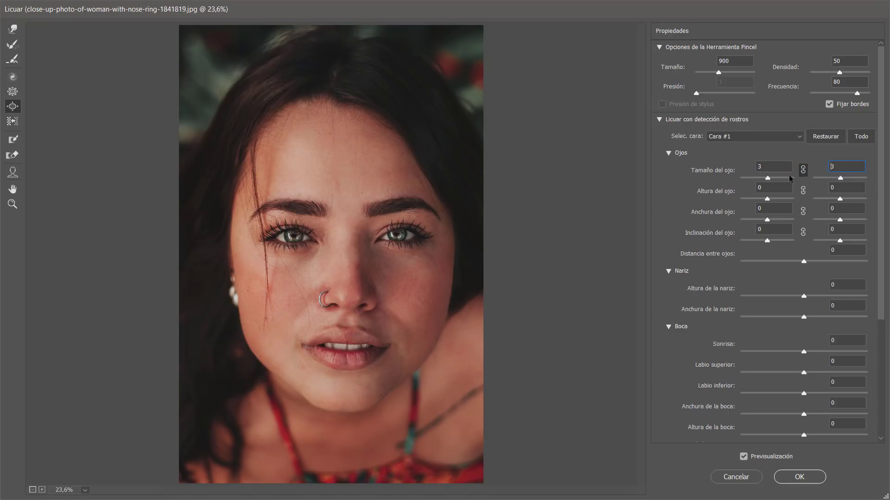
left_click_drag(769, 179, 767, 178)
Step: Set the eye tilt to 80 for the left eye and 10 for the right eye
left_click(768, 241)
key("shift+Up")
key("shift+Up")
key("shift+Up")
key("shift+Up")
key("shift+Up")
key("shift+Up")
key("shift+Up")
key("shift+Up")
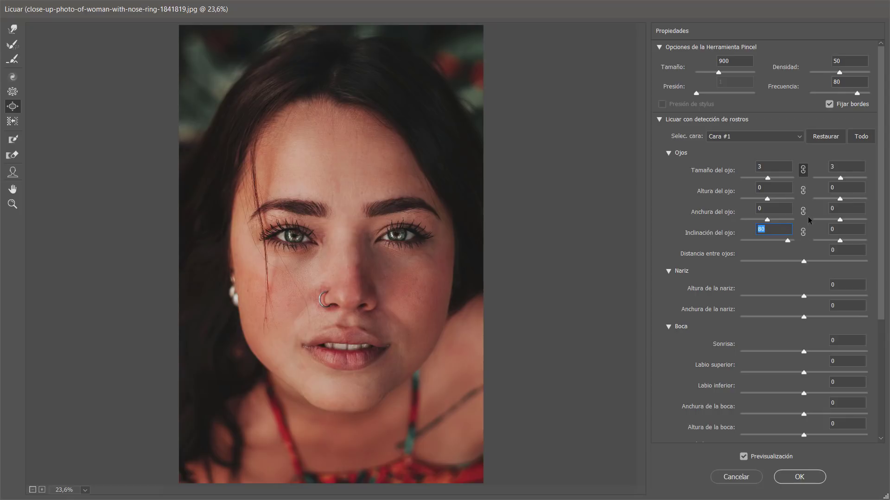
left_click(841, 240)
key("shift+Down")
key("Down")
key("Down")
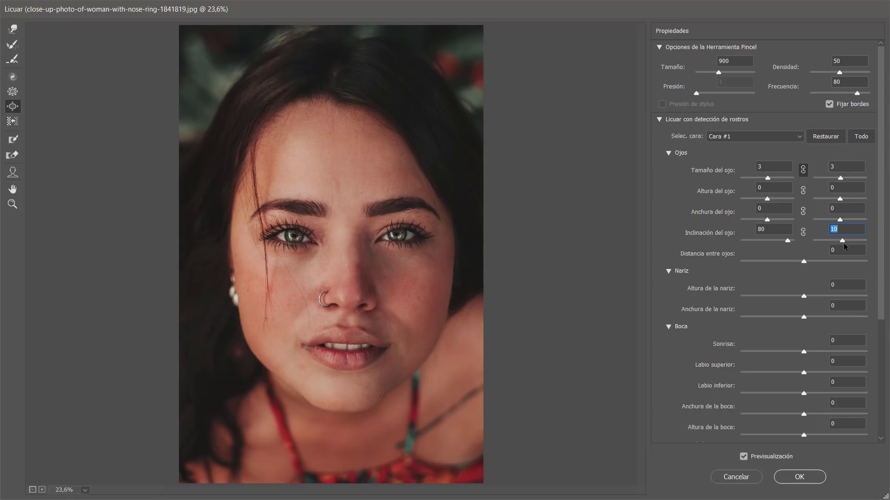
Step: Set the distance between the eyes to 10
left_click(804, 262)
key("shift+Up")
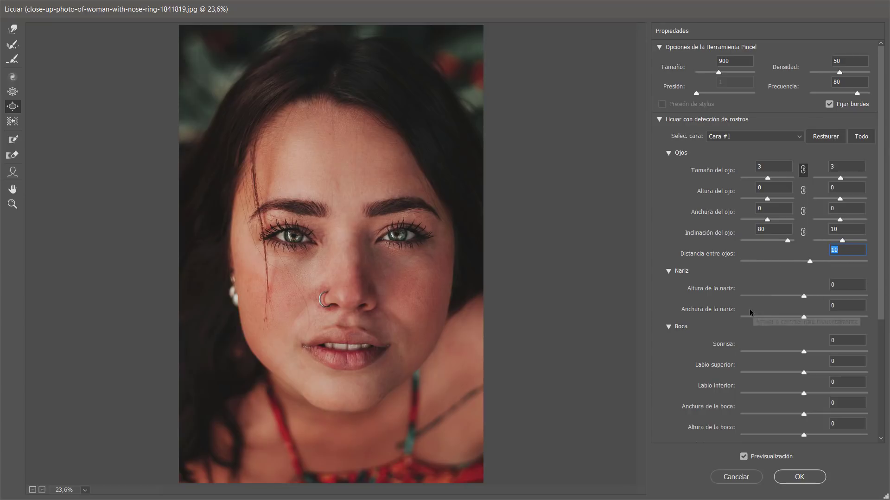
left_click_drag(880, 293, 884, 394)
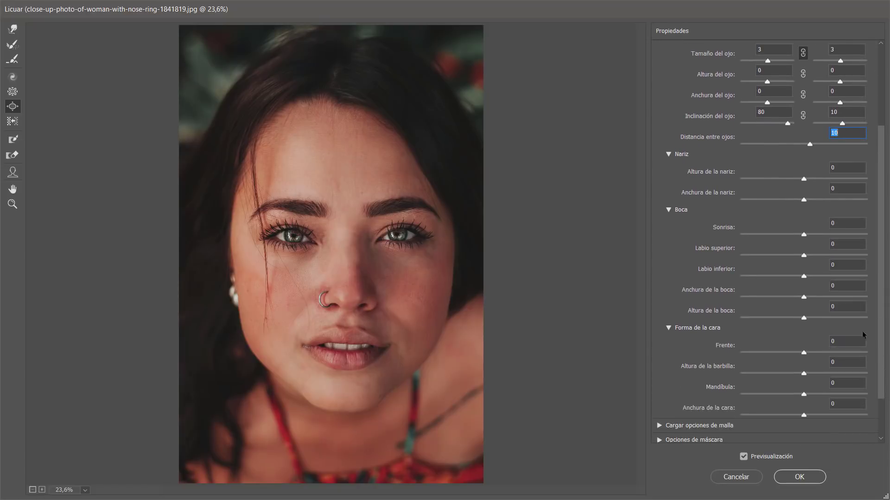
Step: Set the mouth's smile value to 54 and reduce the brush size to 297
left_click_drag(807, 237, 839, 243)
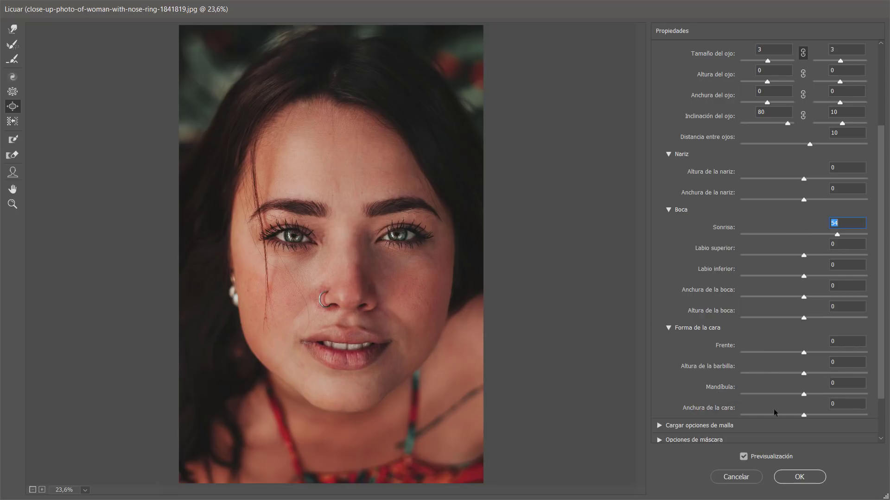
scroll(882, 390, "down", 3)
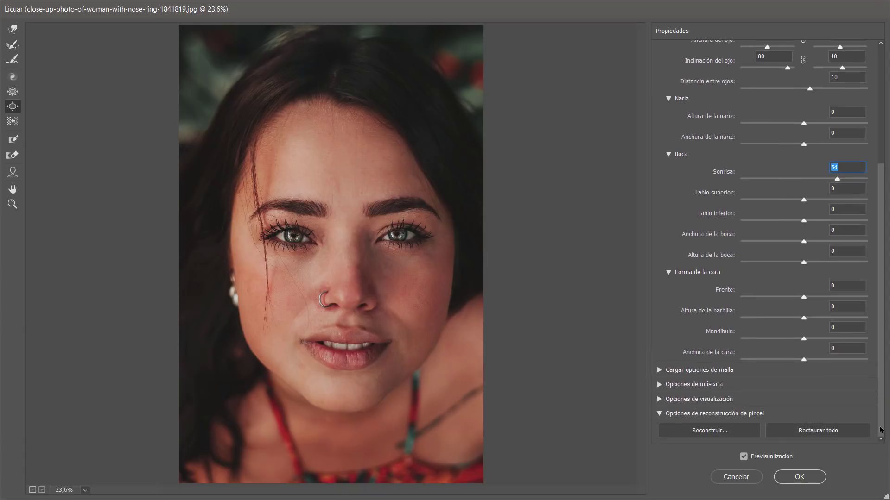
scroll(882, 389, "up", 6)
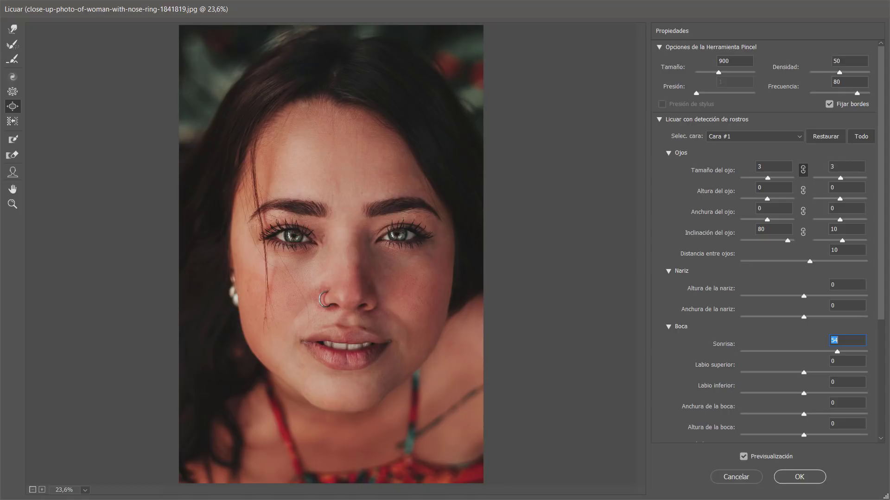
mouse_move(881, 323)
left_mouse_down()
mouse_move(882, 424)
mouse_move(882, 323)
left_mouse_up()
right_click(331, 254, "alt")
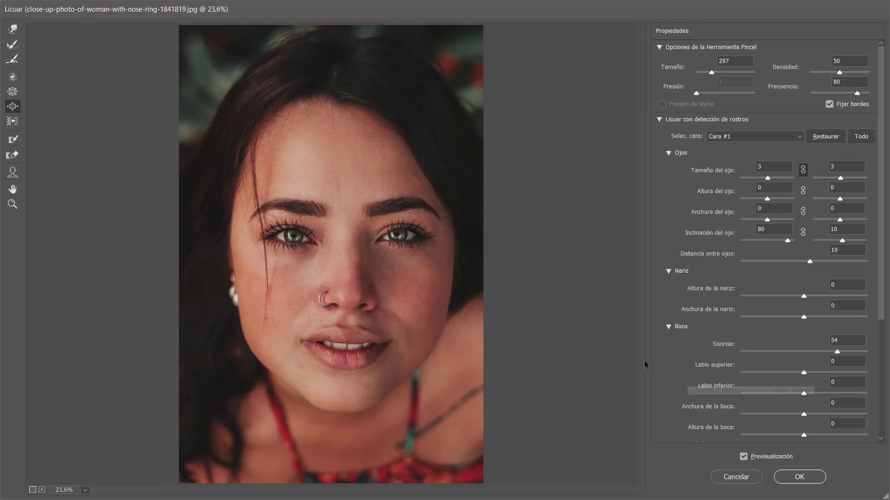
Step: With the Face tool, show the overlays around the eyes, nose and mouth, and adjust the face outline at the forehead and chin
left_click(13, 172)
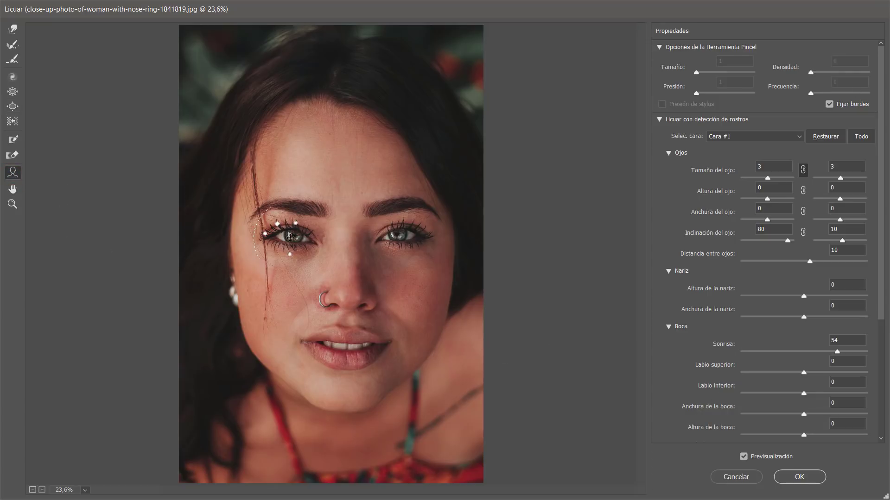
mouse_move(405, 243)
mouse_move(351, 298)
mouse_move(346, 349)
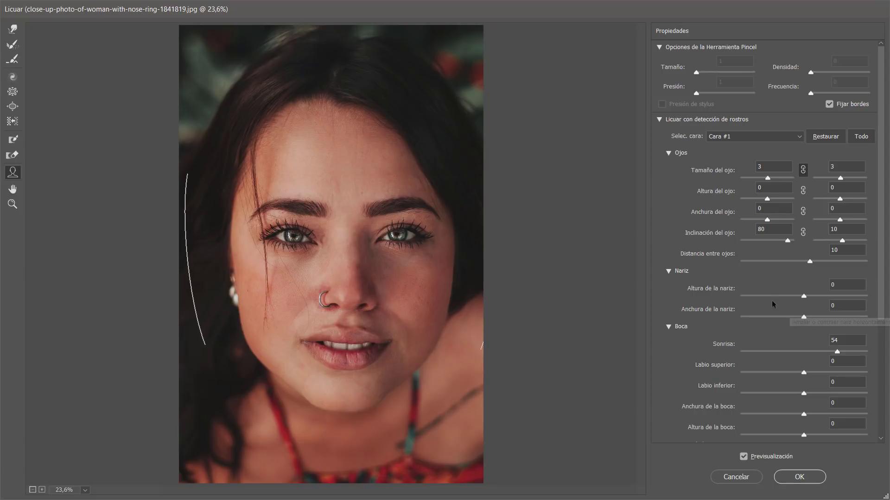
mouse_move(281, 248)
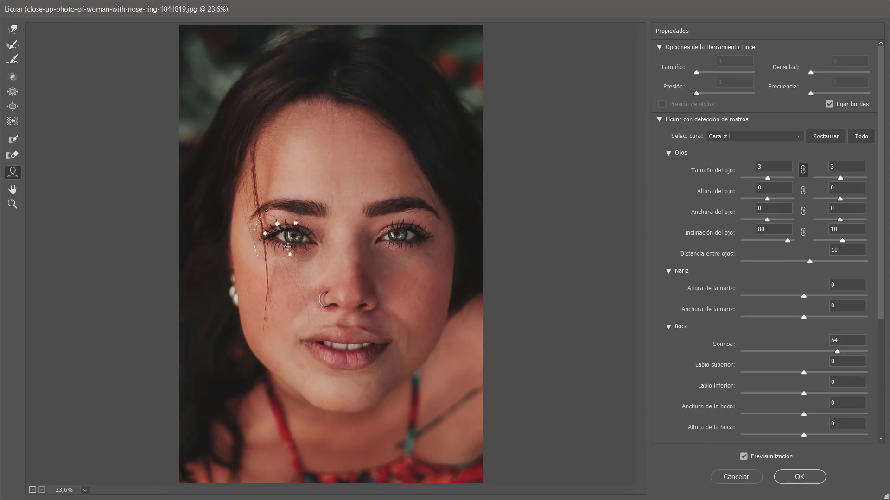
mouse_move(344, 116)
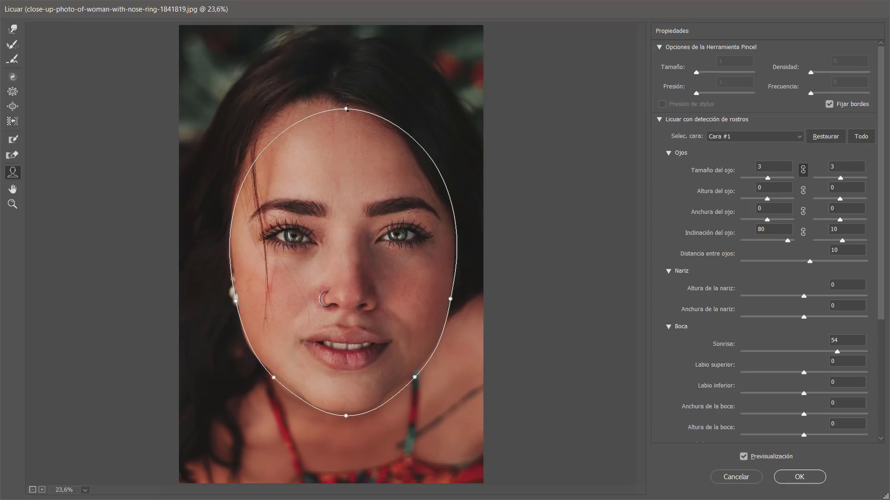
left_click_drag(348, 108, 358, 81)
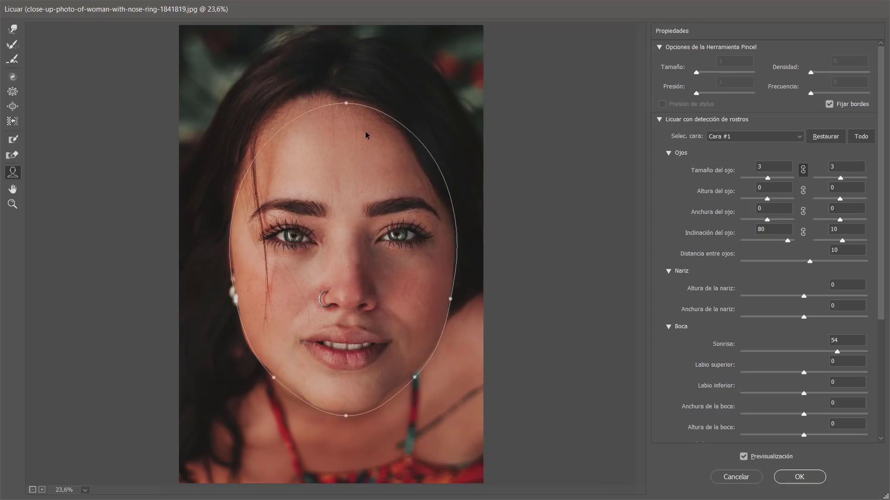
left_click_drag(347, 418, 339, 353)
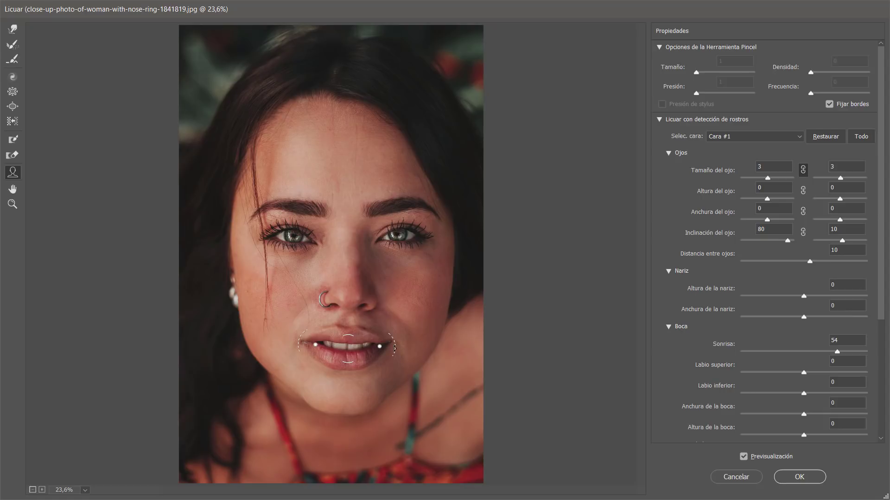
Step: Bend the mouth corners on the photo to a smile value of -100, and raise them to 93
mouse_move(394, 347)
left_mouse_down()
mouse_move(400, 329)
mouse_move(400, 343)
left_mouse_up()
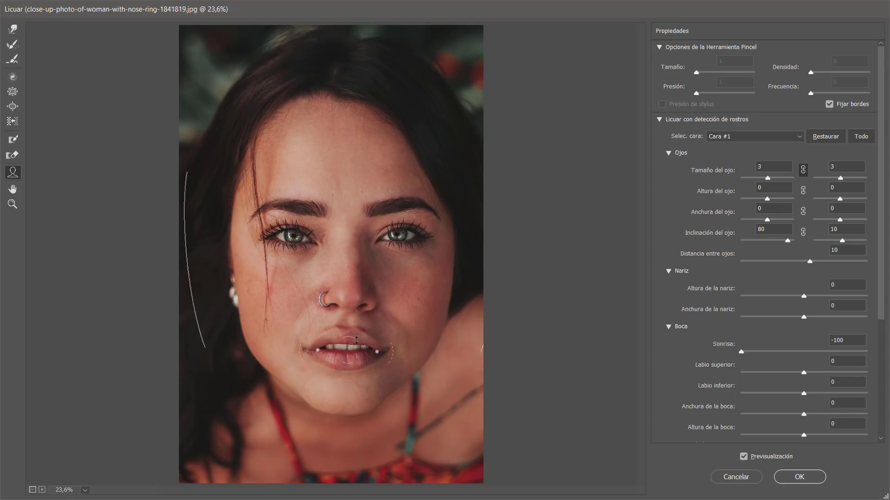
mouse_move(394, 356)
left_click_drag(377, 352, 377, 346)
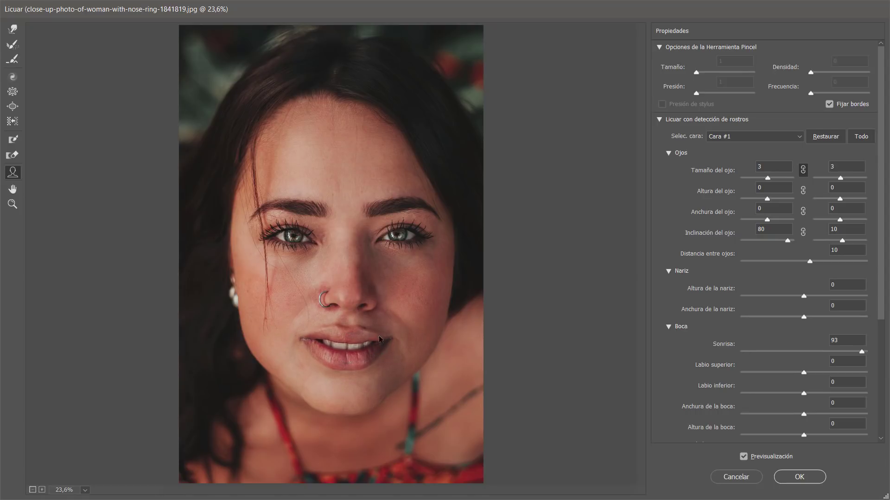
Step: Using the on-image handles, set the mouth width to -3, both eye sizes to 63 and both eye heights to 100
mouse_move(325, 274)
mouse_move(288, 239)
left_click_drag(281, 226, 274, 218)
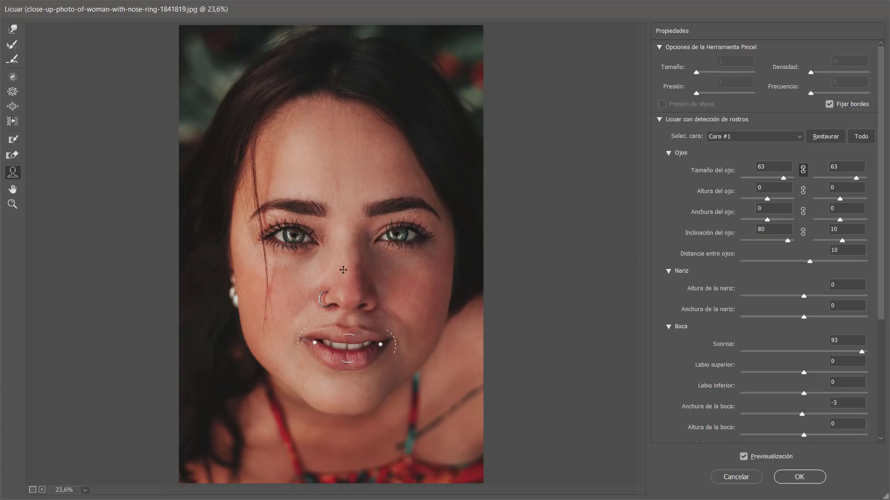
mouse_move(398, 234)
left_click_drag(401, 252, 401, 259)
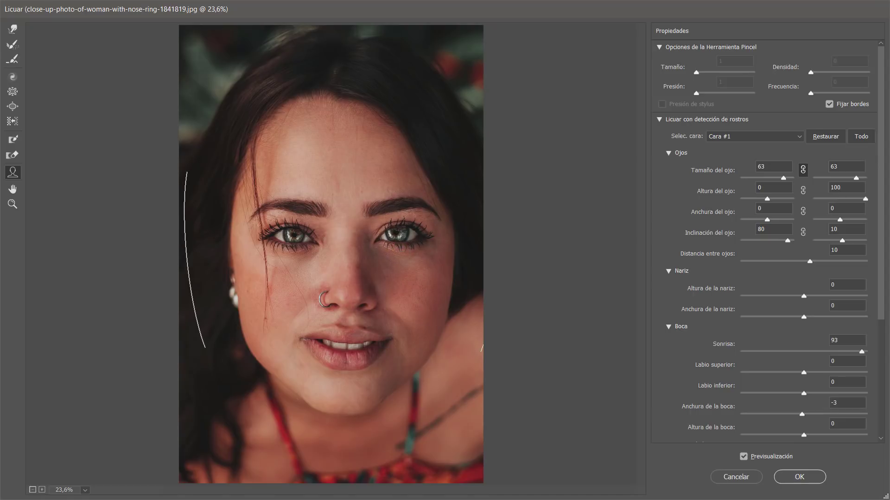
mouse_move(407, 241)
mouse_move(303, 238)
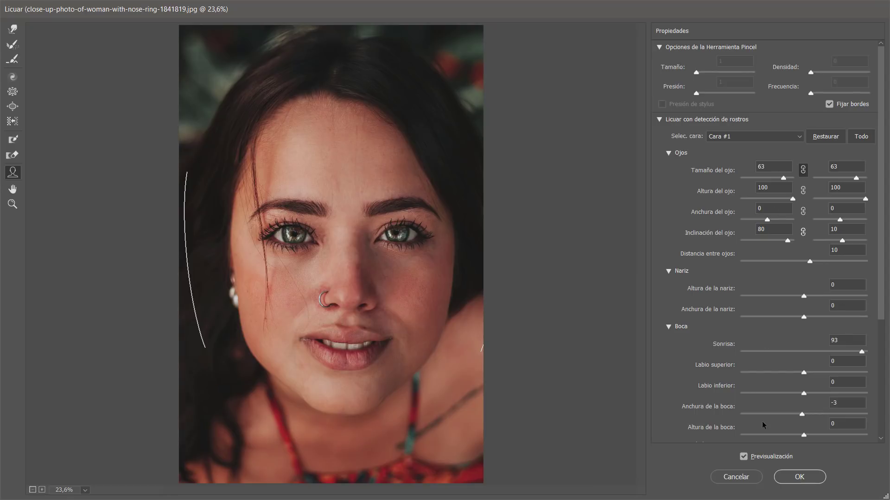
Step: Reset all adjustments of the selected face and switch to the Forward Warp tool
left_click(826, 136)
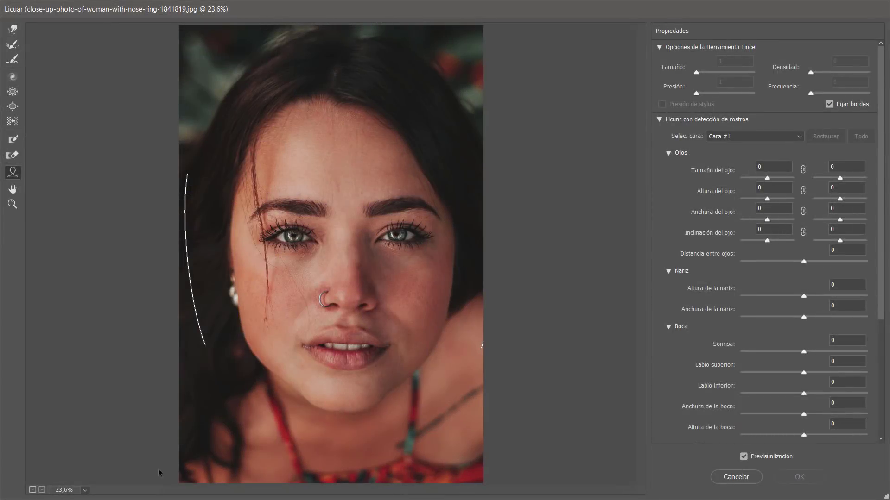
left_click(12, 28)
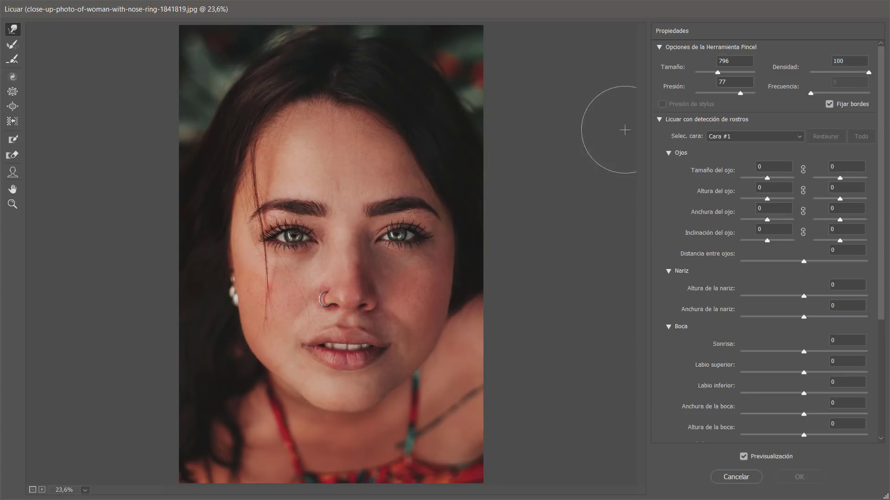
Step: Collapse the face-aware settings, review the mesh, mask and view options, and cancel the Liquify filter
left_click(659, 119)
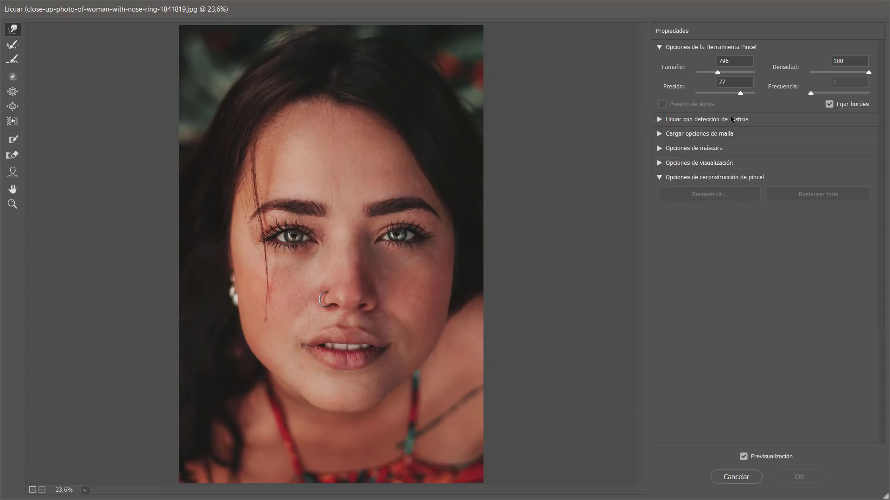
left_click(659, 134)
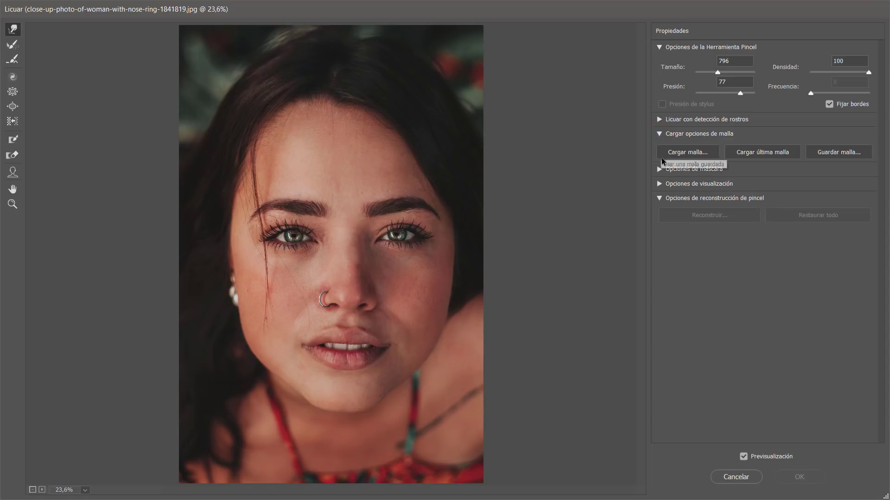
left_click(659, 169)
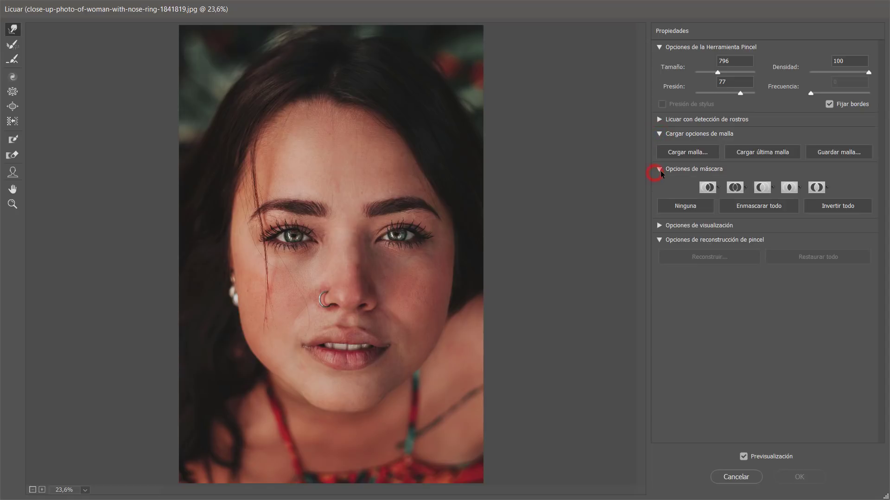
left_click(659, 225)
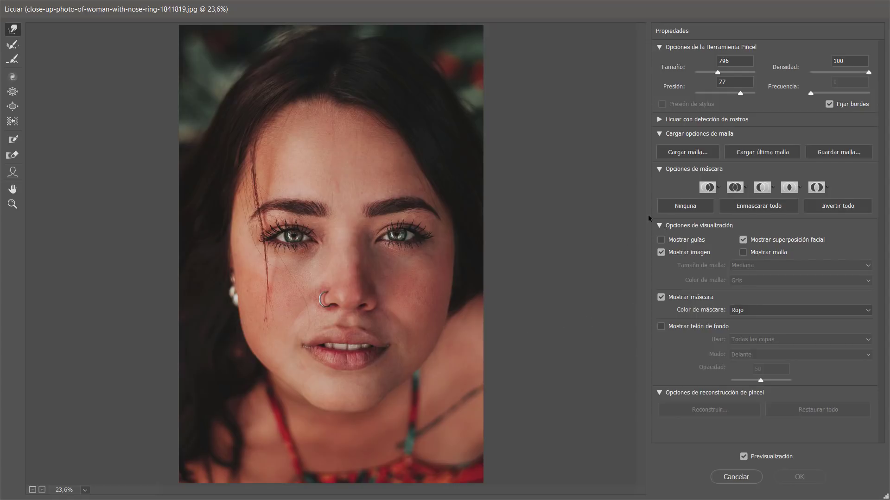
left_click(660, 225)
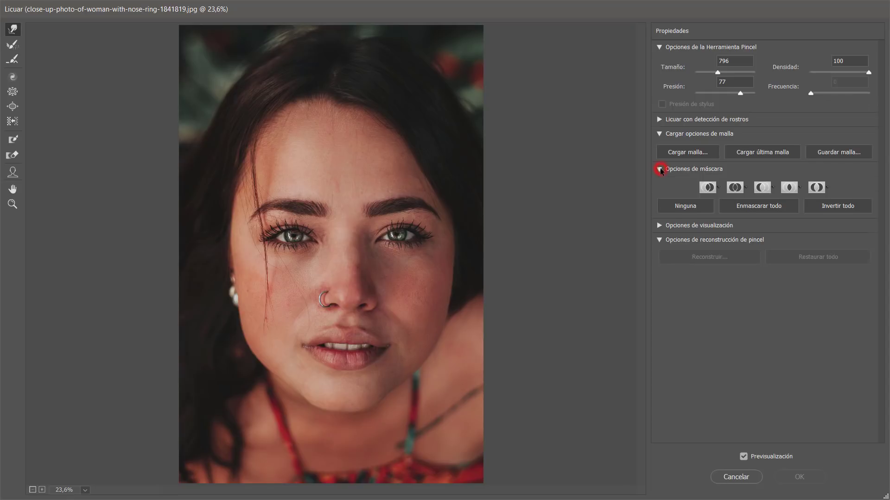
left_click(659, 169)
left_click(659, 135)
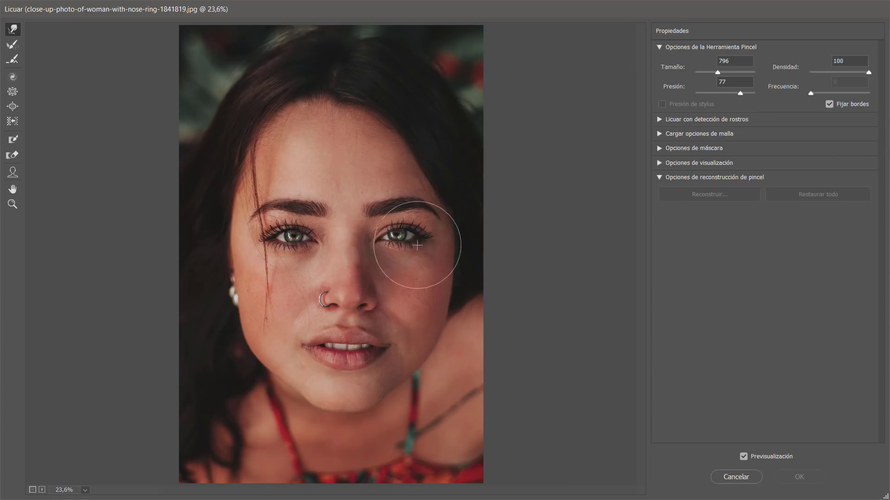
left_click(755, 476)
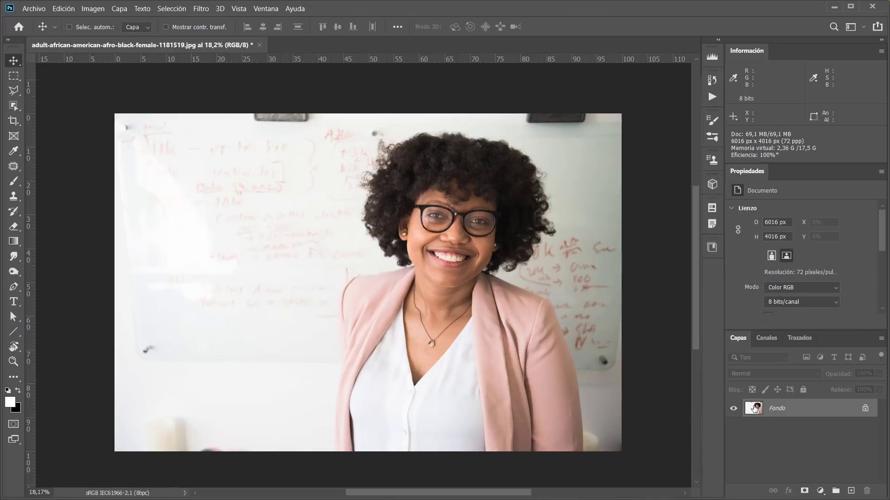
Step: Convert the Fondo layer to a smart object and open it in the Liquify filter
right_click(754, 409)
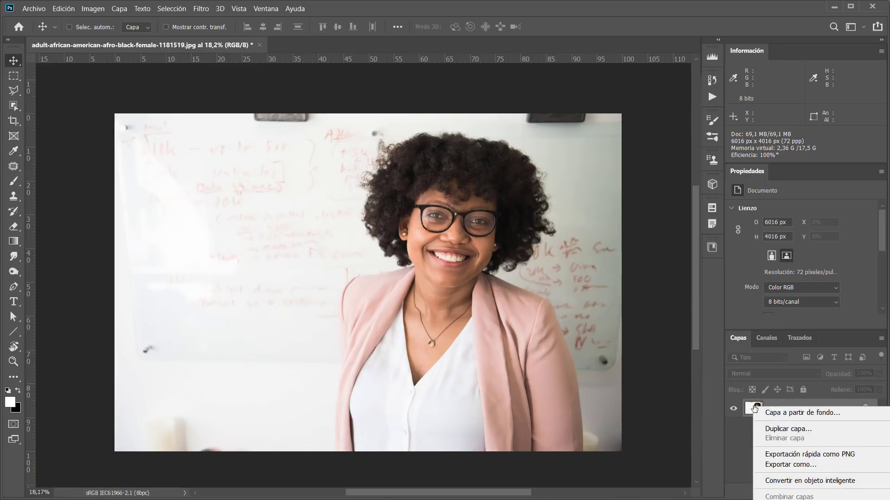
left_click(804, 483)
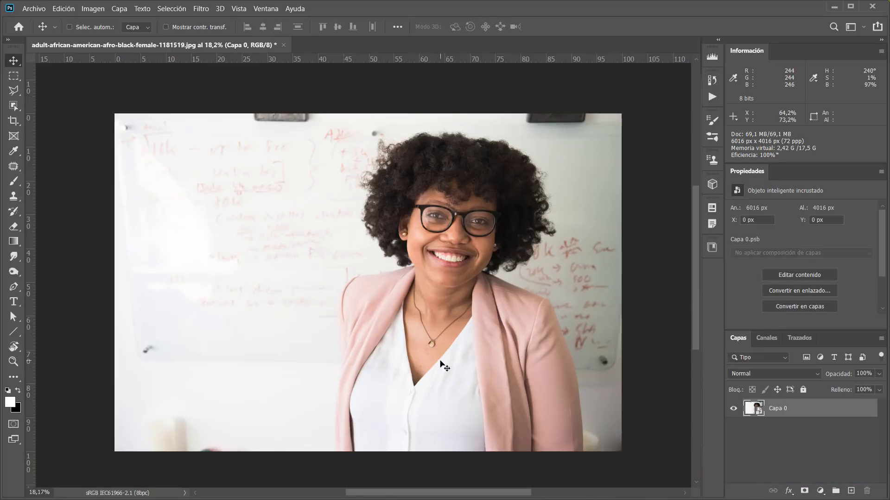
left_click(201, 8)
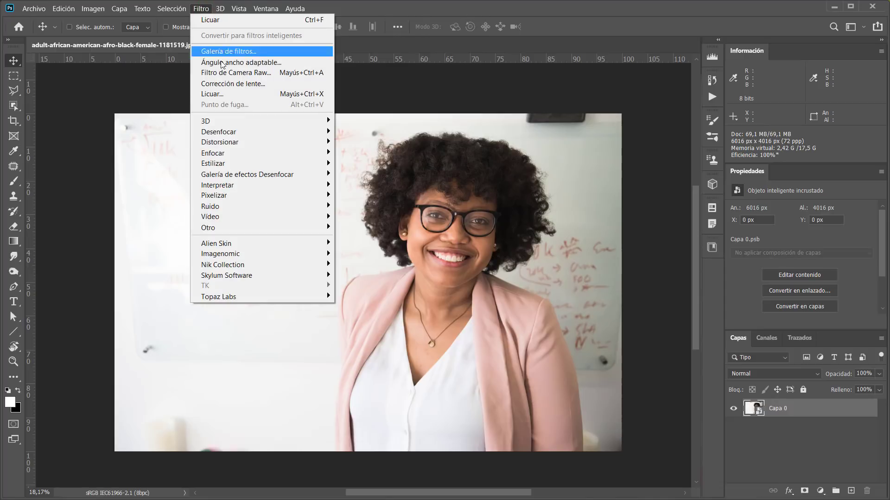
left_click(237, 95)
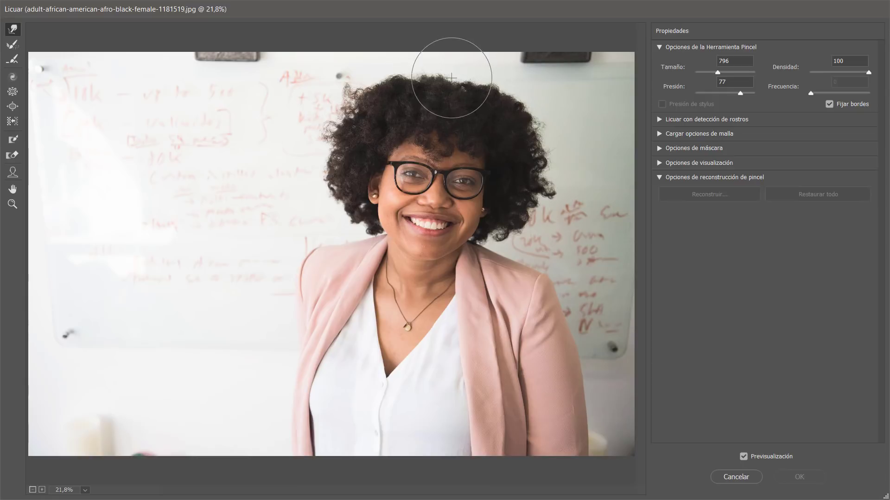
Step: Set the Forward Warp brush size to 1139 and push the hair on top of the woman's head upward
mouse_move(448, 86)
left_mouse_down()
mouse_move(473, 85)
mouse_move(427, 81)
left_mouse_up()
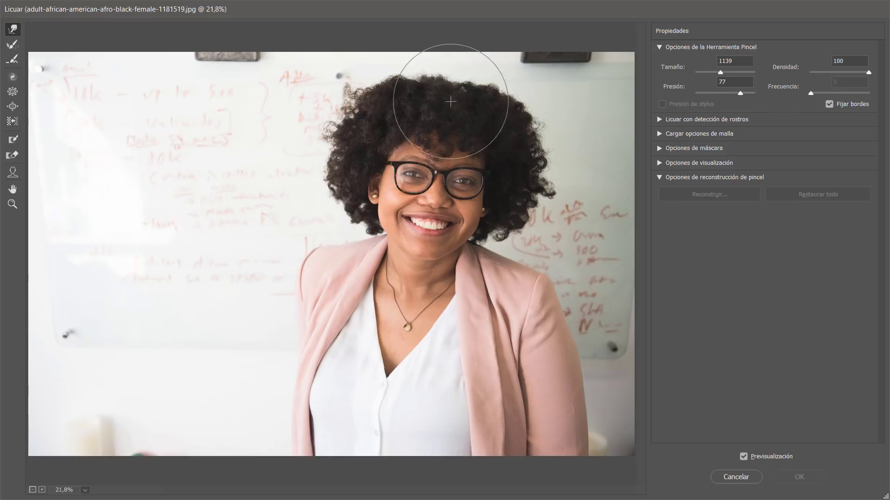
mouse_move(455, 99)
left_mouse_down()
mouse_move(457, 85)
mouse_move(412, 83)
left_mouse_up()
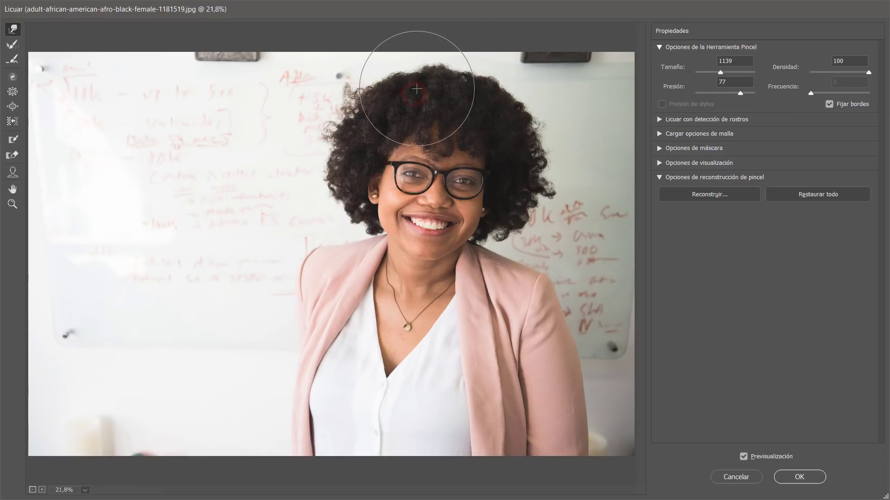
left_click(488, 104)
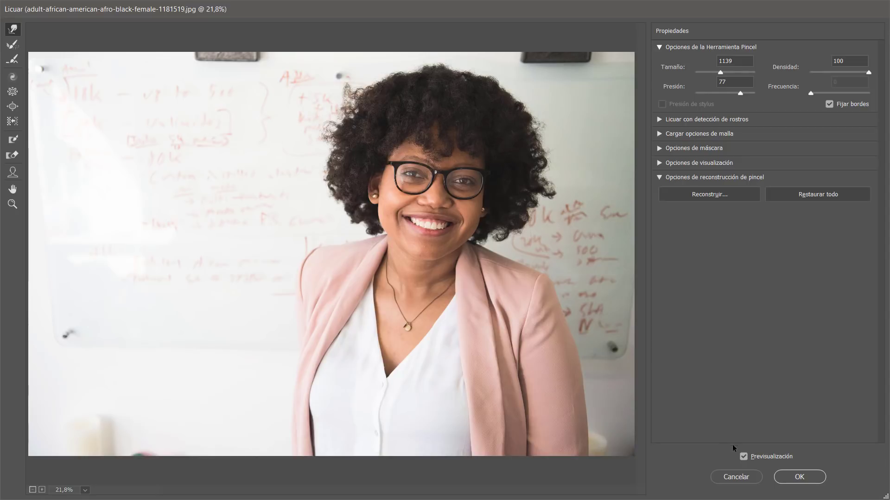
Step: Compare the hair with the preview off and on, apply the Liquify filter, and toggle the smart filters' visibility off and on
left_click(755, 457)
left_click(755, 456)
left_click(800, 477)
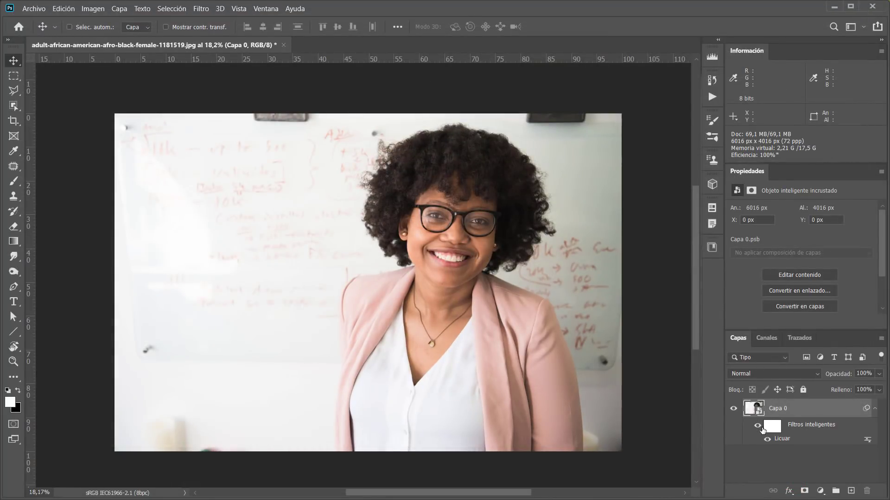
left_click(754, 427)
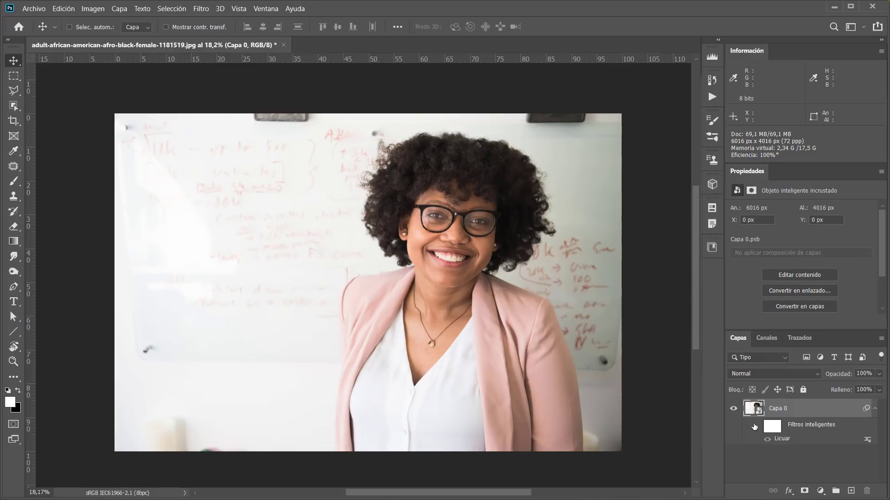
left_click(756, 426)
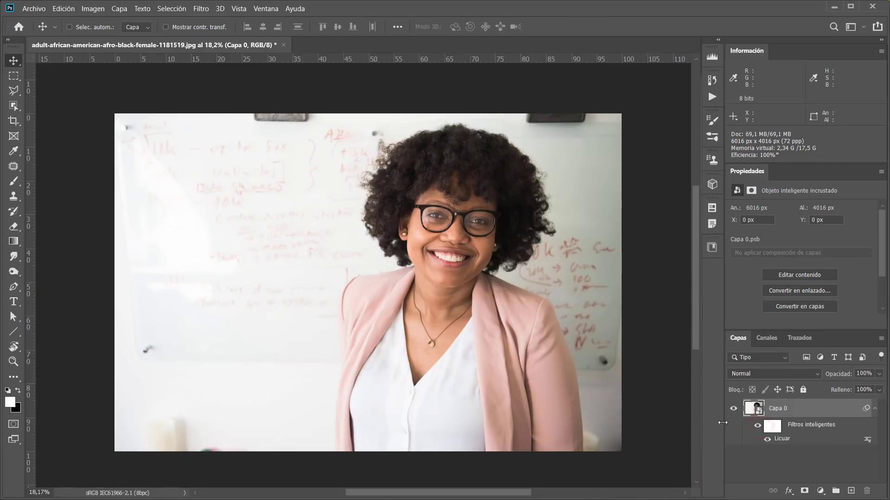
Step: Reopen the Licuar smart filter, push the hair outward at the top and both sides of the head, and apply the changes
double_click(781, 439)
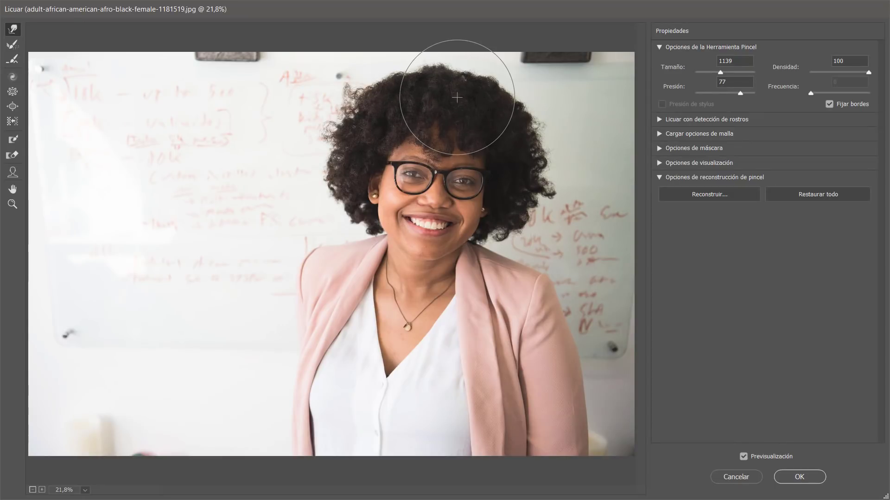
mouse_move(457, 97)
left_mouse_down()
mouse_move(459, 90)
mouse_move(411, 99)
mouse_move(403, 110)
left_mouse_up()
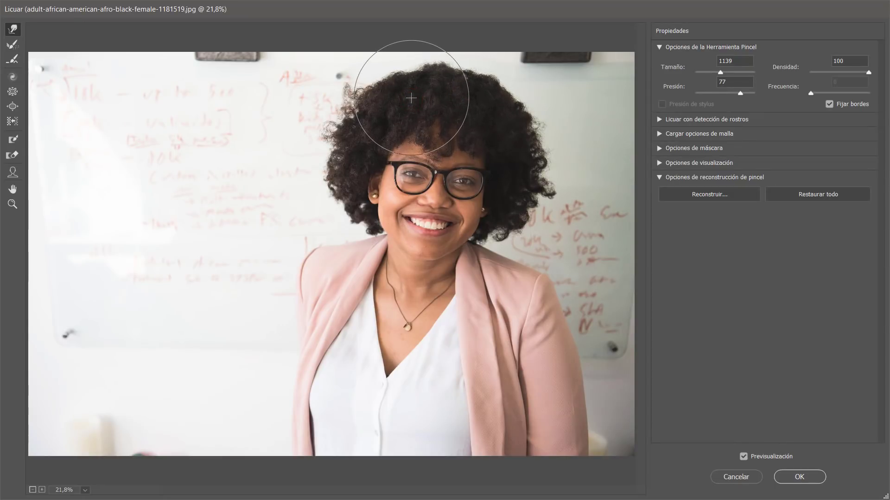
left_click_drag(557, 177, 519, 175)
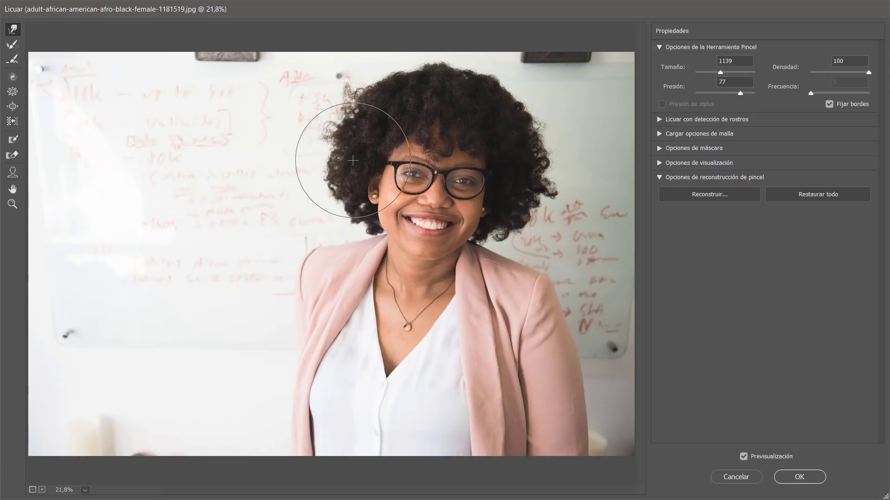
left_click_drag(350, 157, 330, 151)
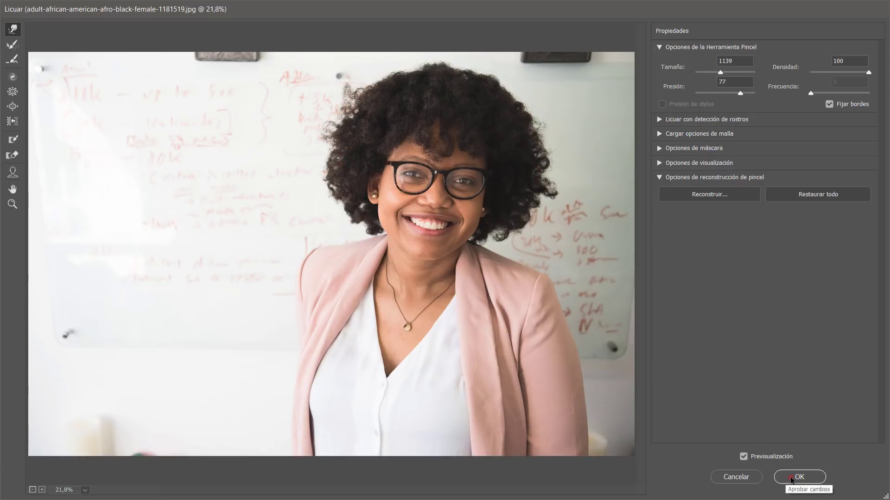
left_click(798, 476)
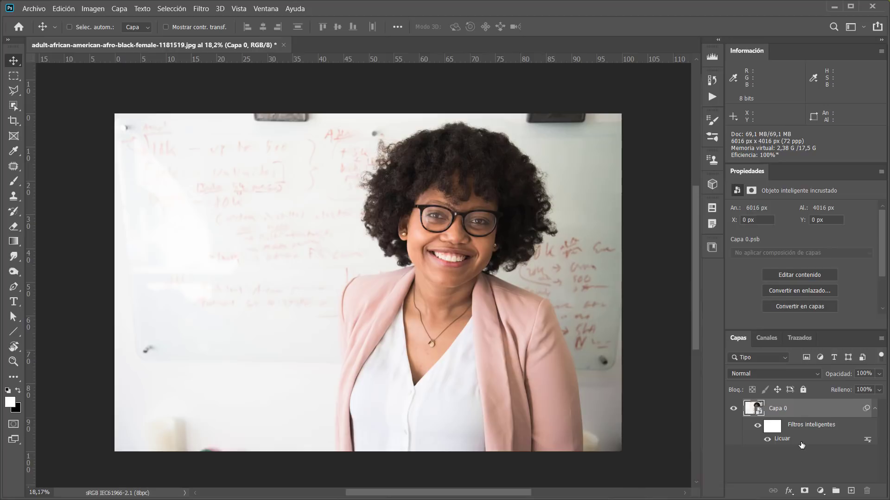